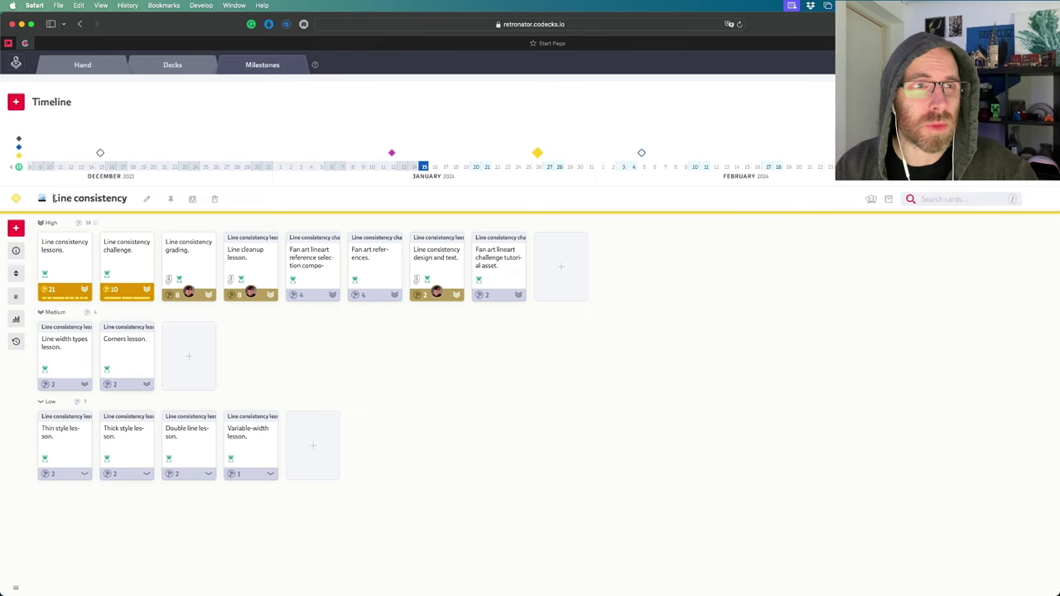
- Highlight the Line consistency milestone, open Pixel art lines, and review the completed JAGGIES lesson
left_click_drag(52, 199, 127, 199)
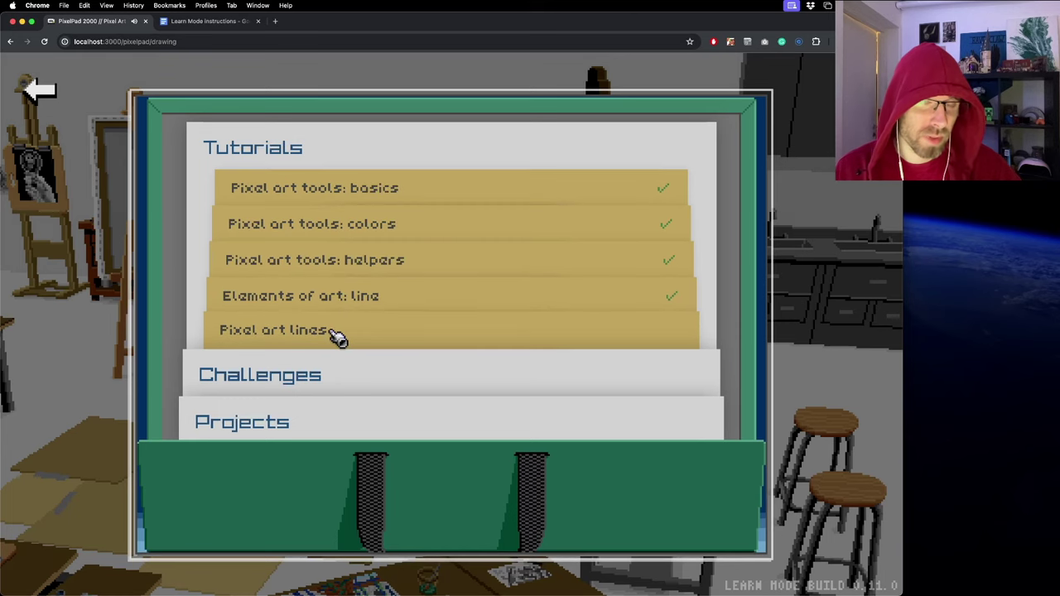
left_click(339, 335)
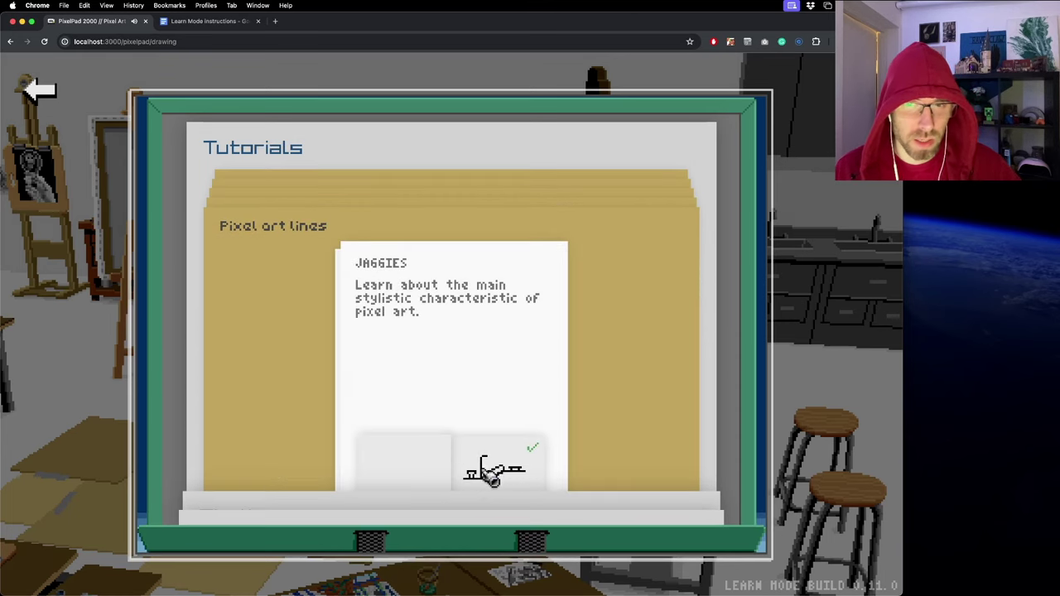
left_click(506, 479)
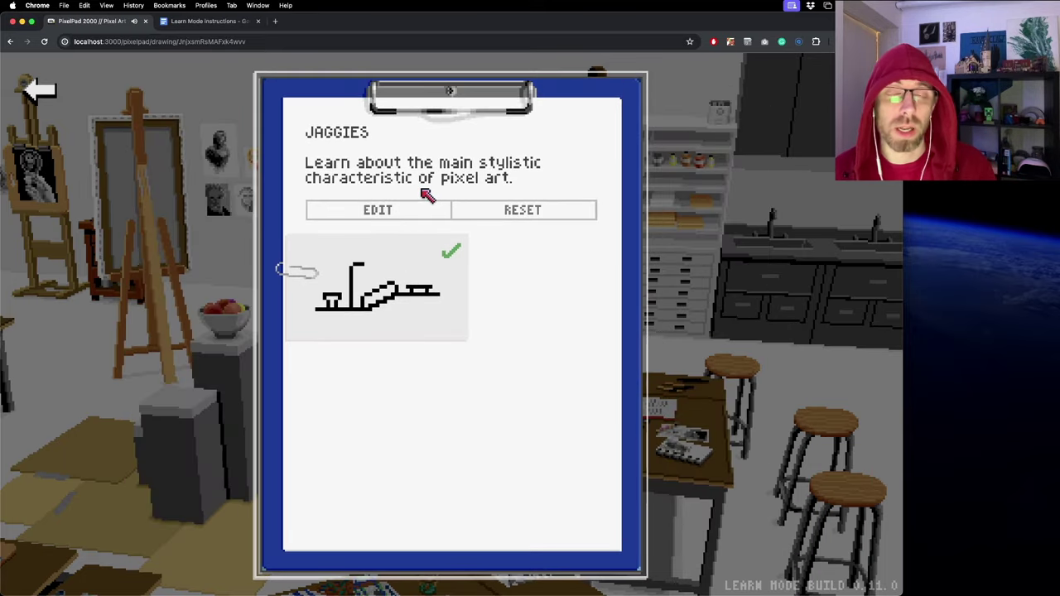
left_click(49, 97)
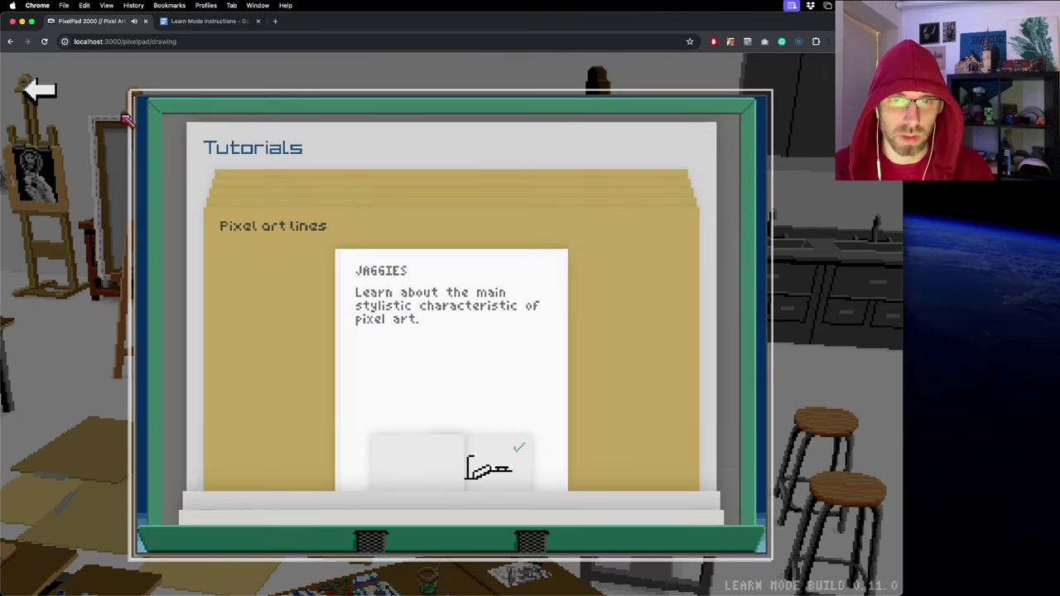
- Scroll down to the JAGGIES 2 card and open that lesson
scroll(481, 464, "down", 1)
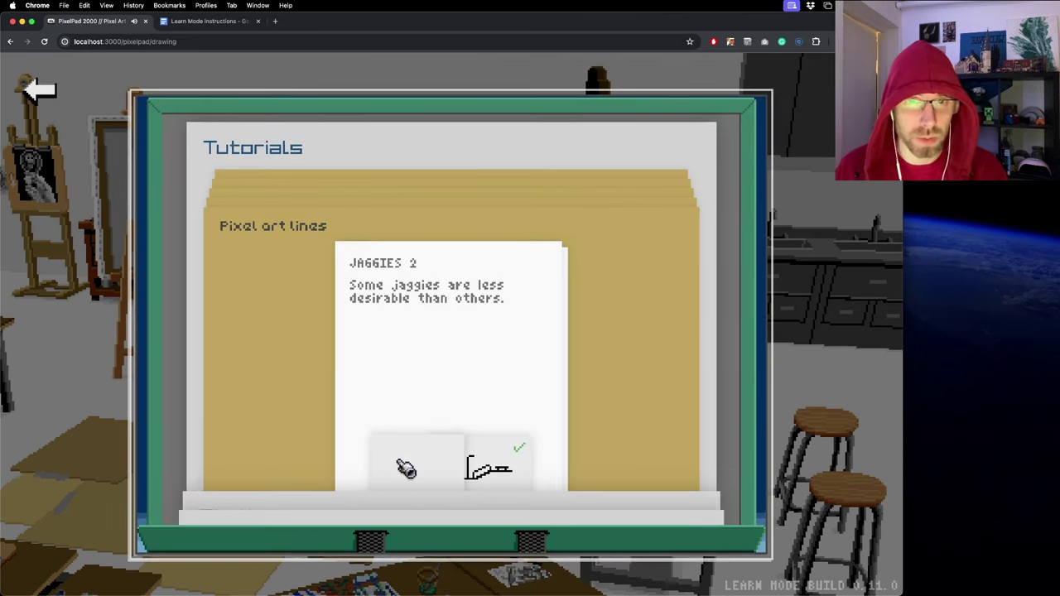
scroll(452, 364, "up", 1)
scroll(452, 364, "down", 1)
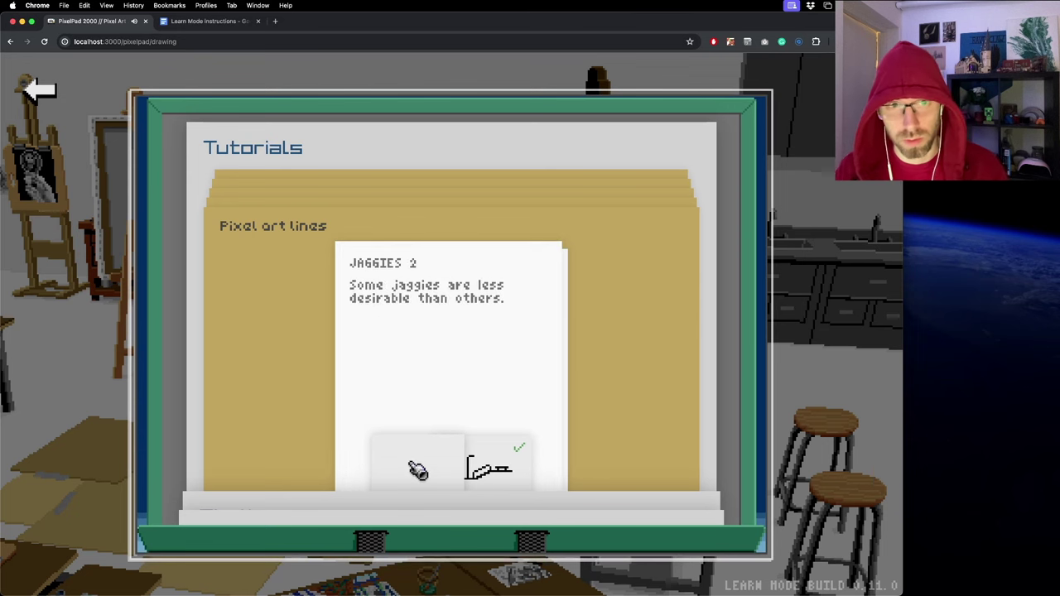
left_click(418, 470)
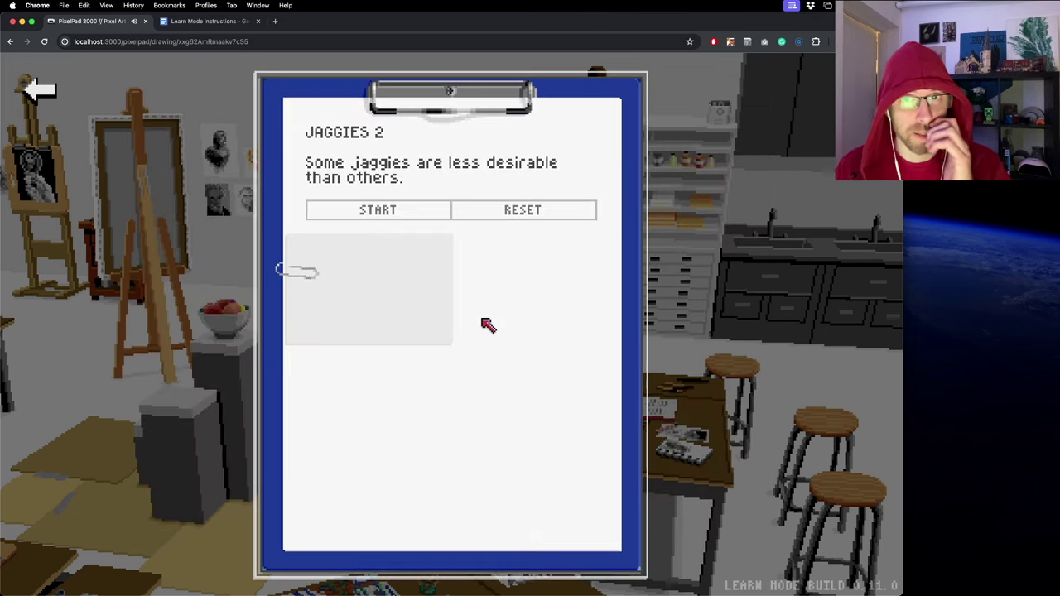
- Start JAGGIES 2 and trace the first dotted guide line to its last pixel
left_click(414, 218)
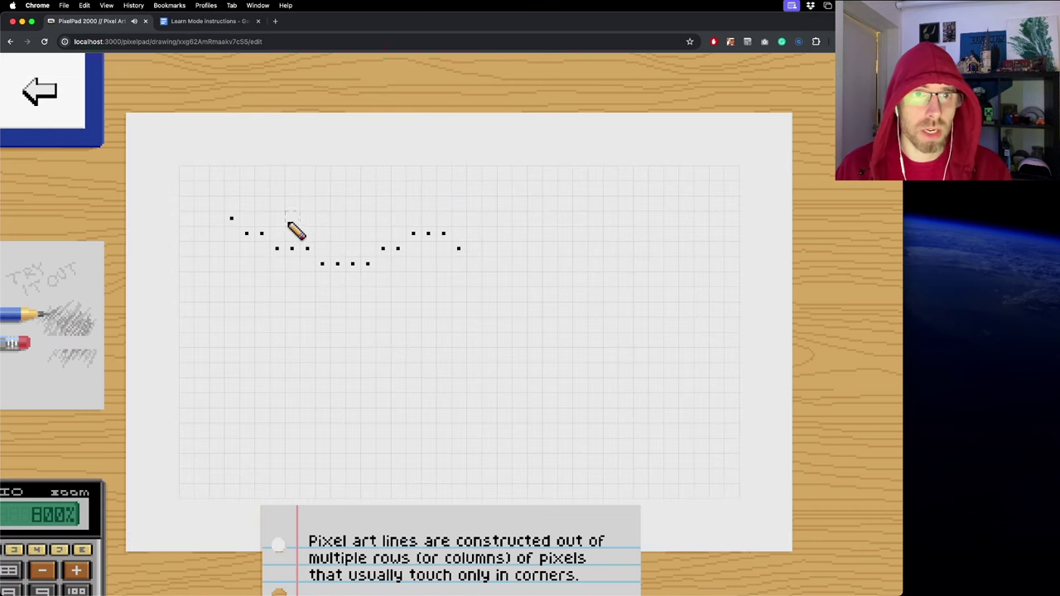
mouse_move(232, 220)
left_mouse_down()
mouse_move(320, 265)
mouse_move(367, 265)
left_mouse_up()
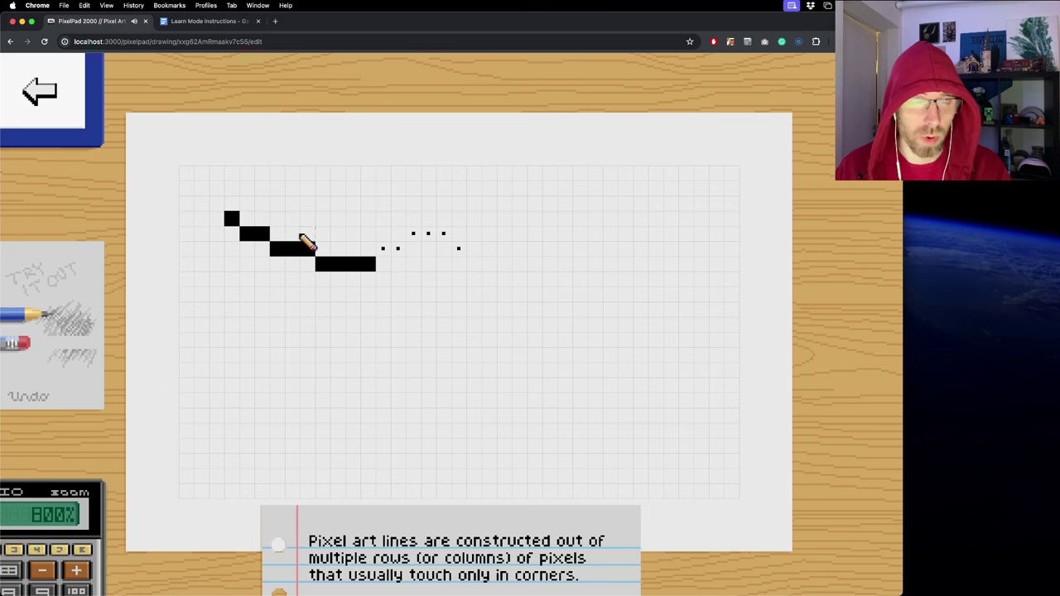
left_click_drag(382, 249, 444, 239)
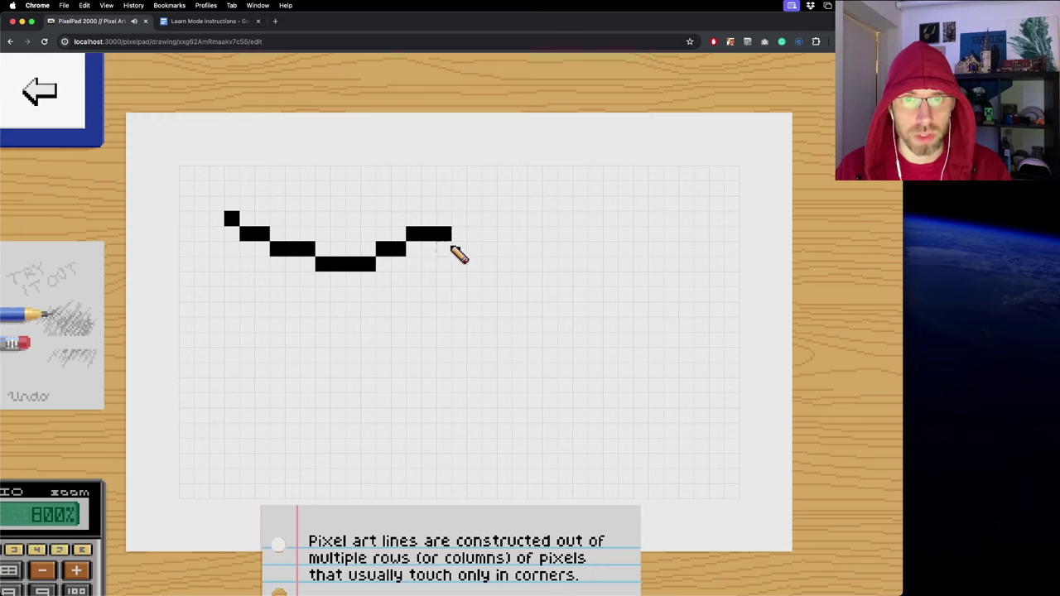
left_click(454, 249)
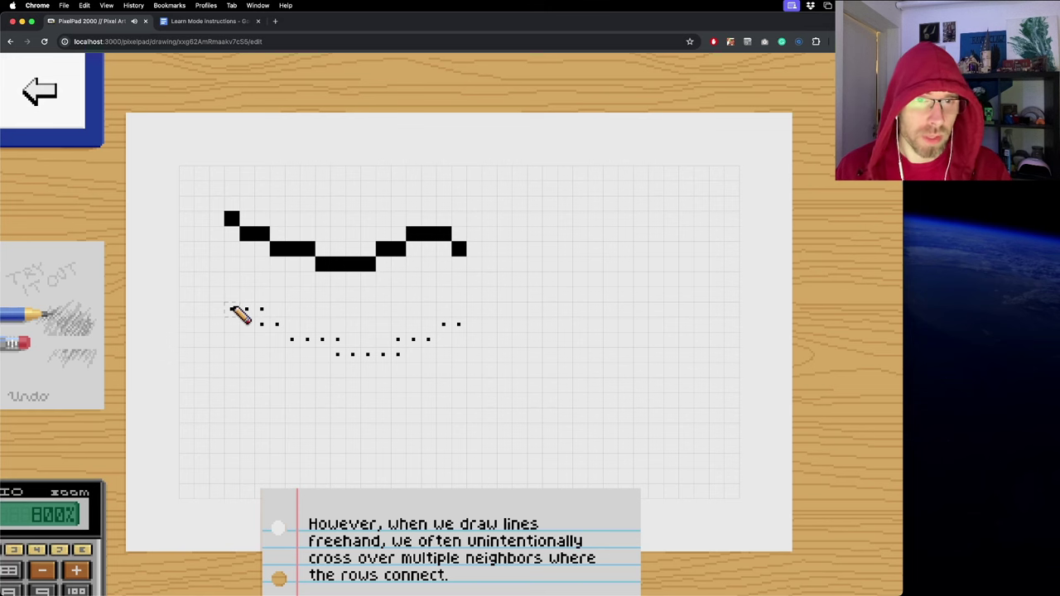
- Freehand the second line along its dotted guide, leaving red-flagged doubles
left_click_drag(232, 310, 279, 325)
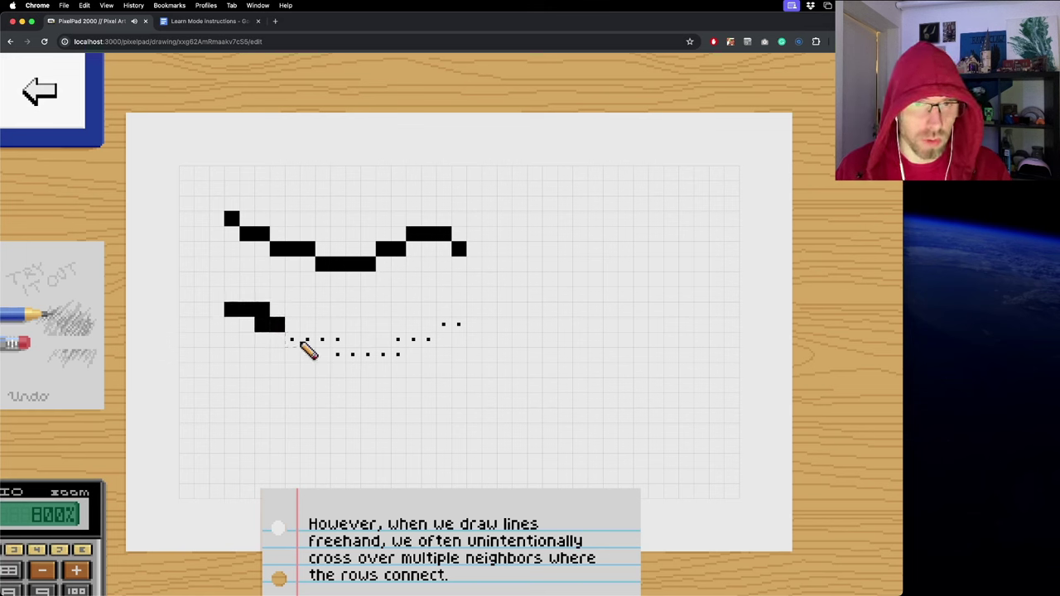
mouse_move(293, 340)
left_mouse_down()
mouse_move(362, 360)
mouse_move(403, 360)
mouse_move(423, 344)
left_mouse_up()
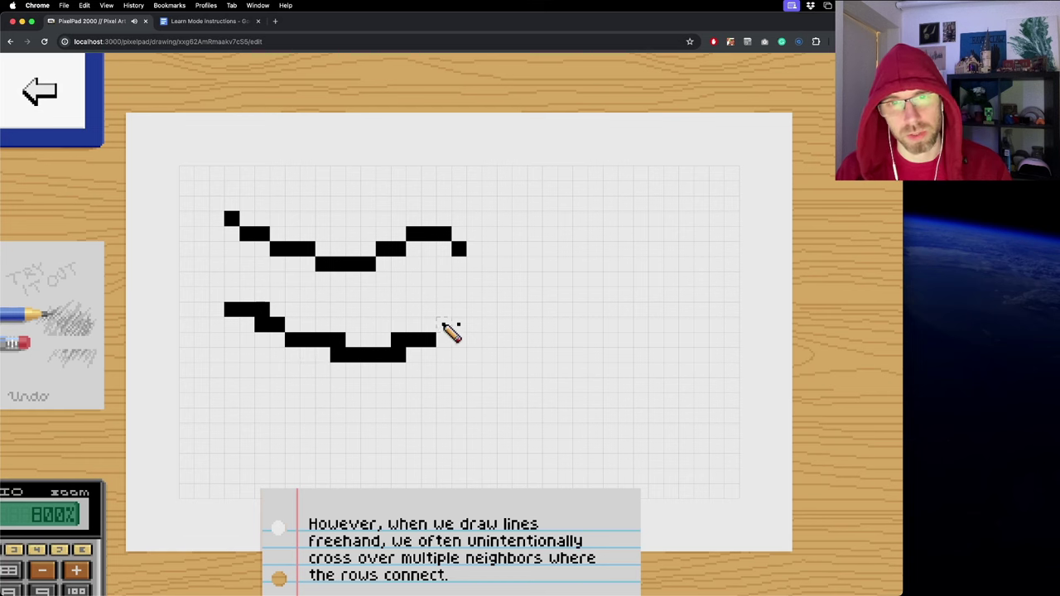
left_click_drag(443, 324, 456, 326)
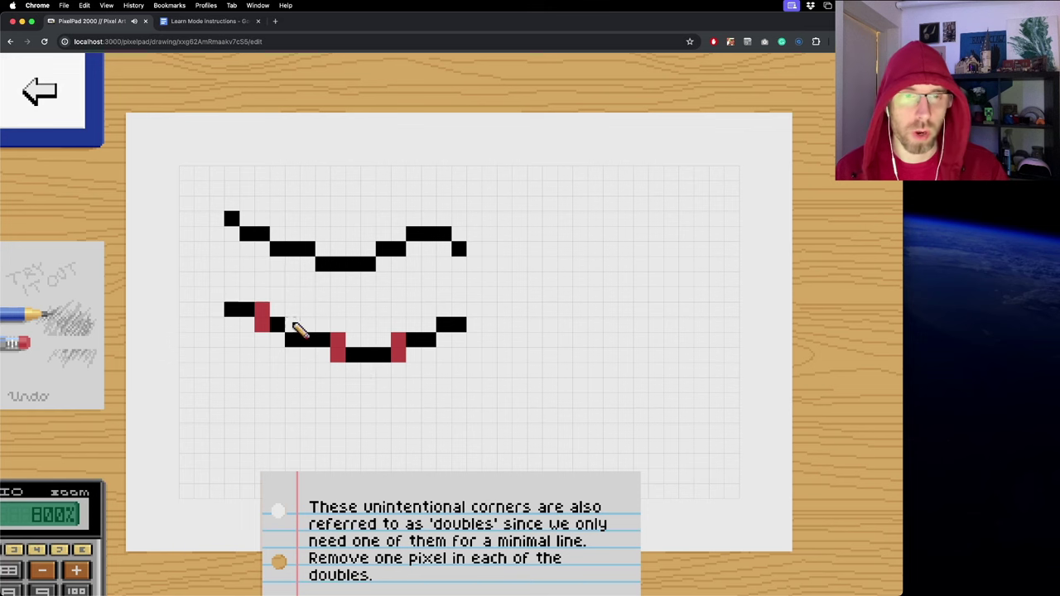
- Erase the red double pixels from the second line
key("e")
left_click(263, 311)
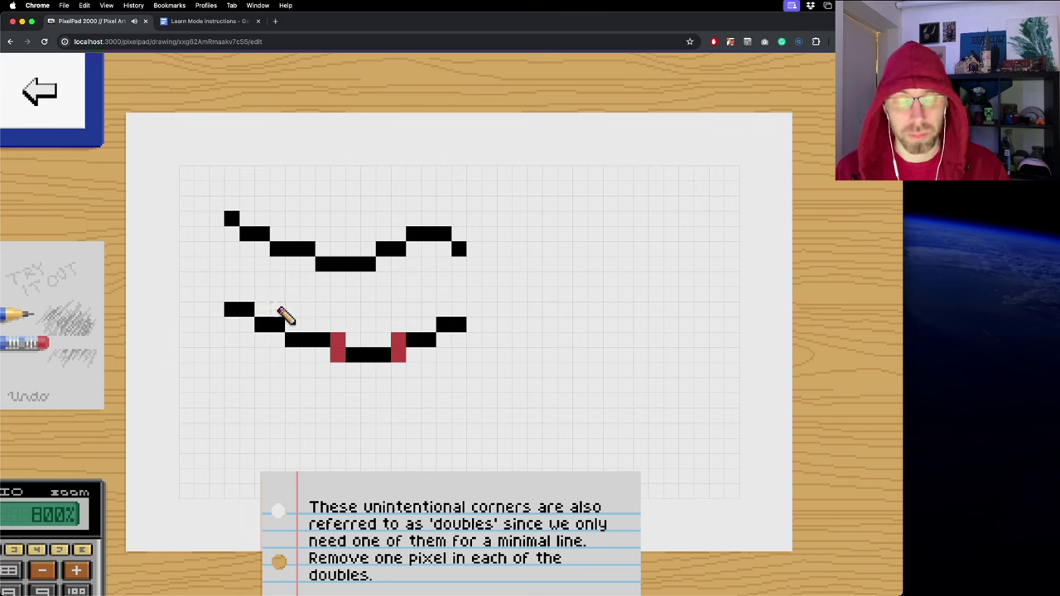
left_click(337, 340)
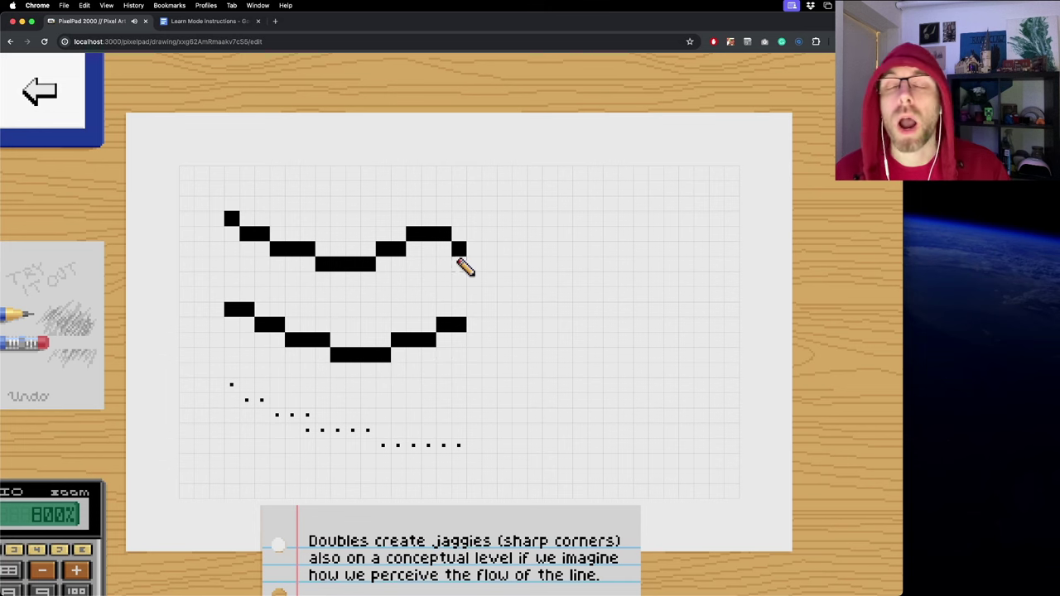
- Pencil the third dotted line to its right end, then erase its red double
key("b")
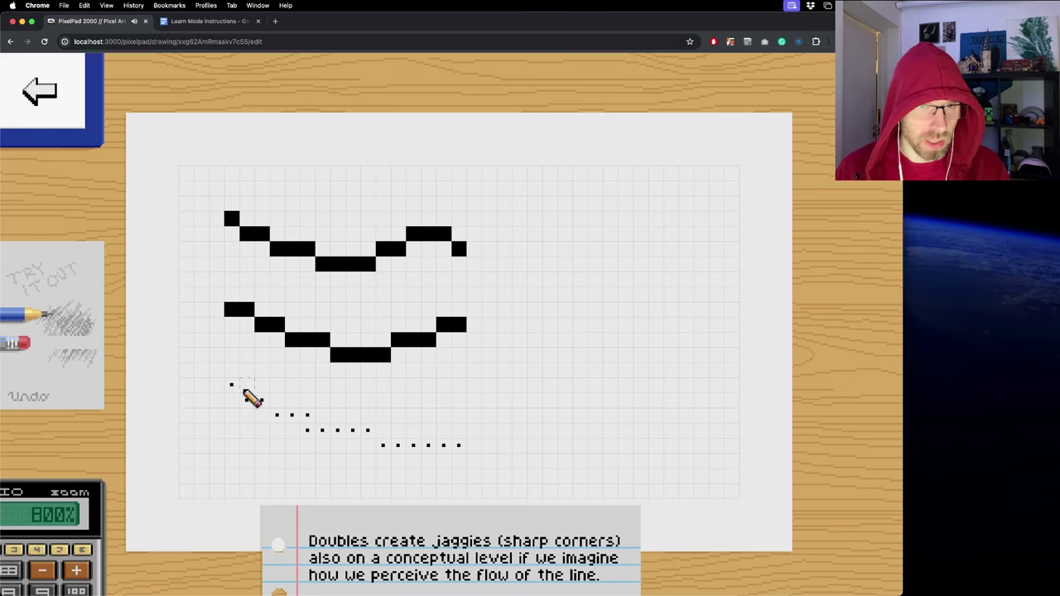
left_click_drag(230, 387, 309, 419)
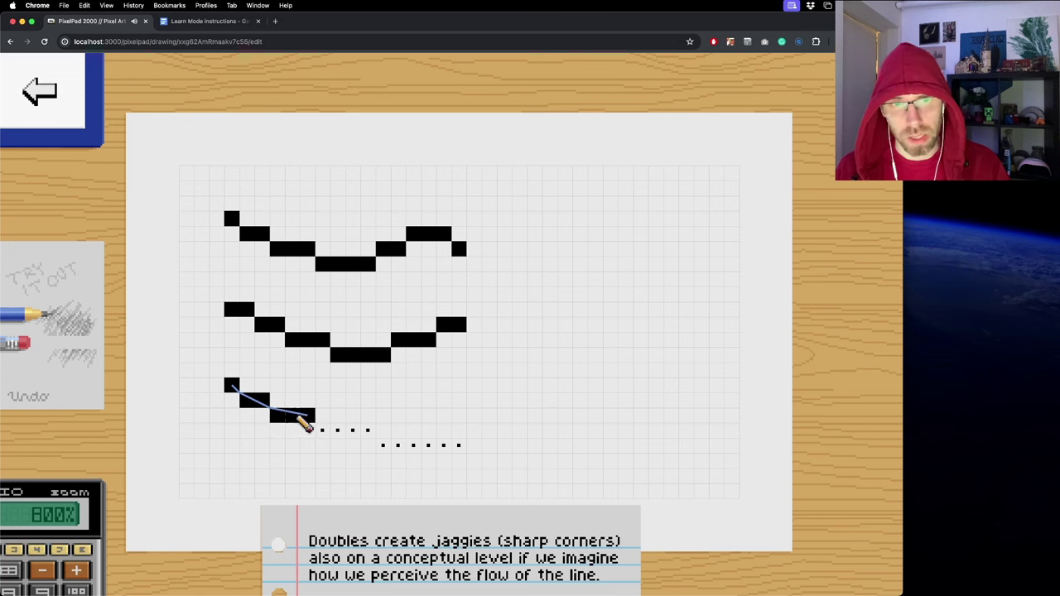
mouse_move(312, 426)
left_mouse_down()
mouse_move(426, 447)
mouse_move(417, 454)
left_mouse_up()
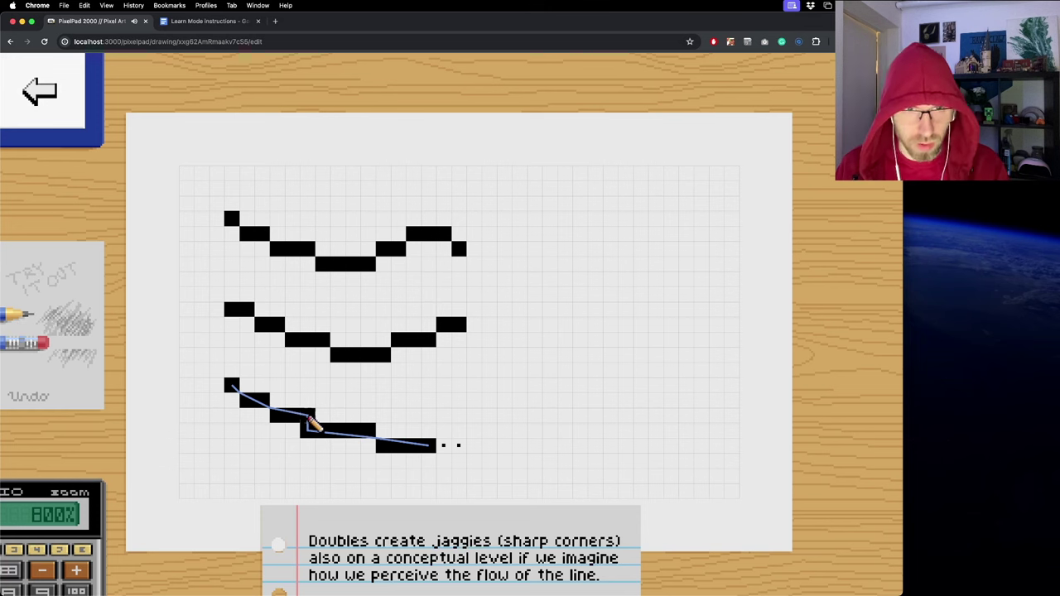
key("p")
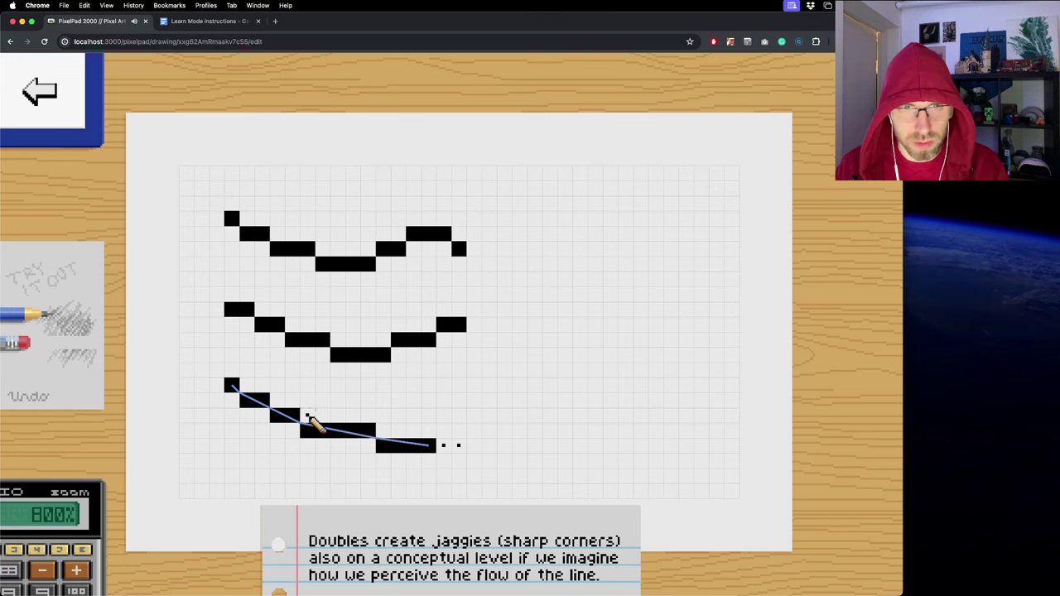
left_click(307, 415)
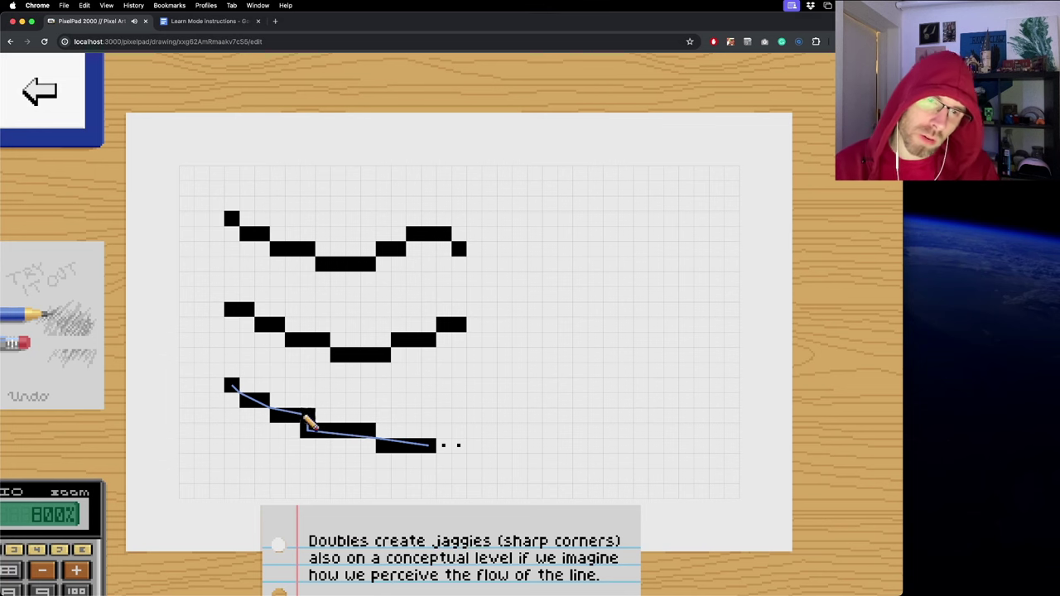
left_click_drag(445, 452, 465, 458)
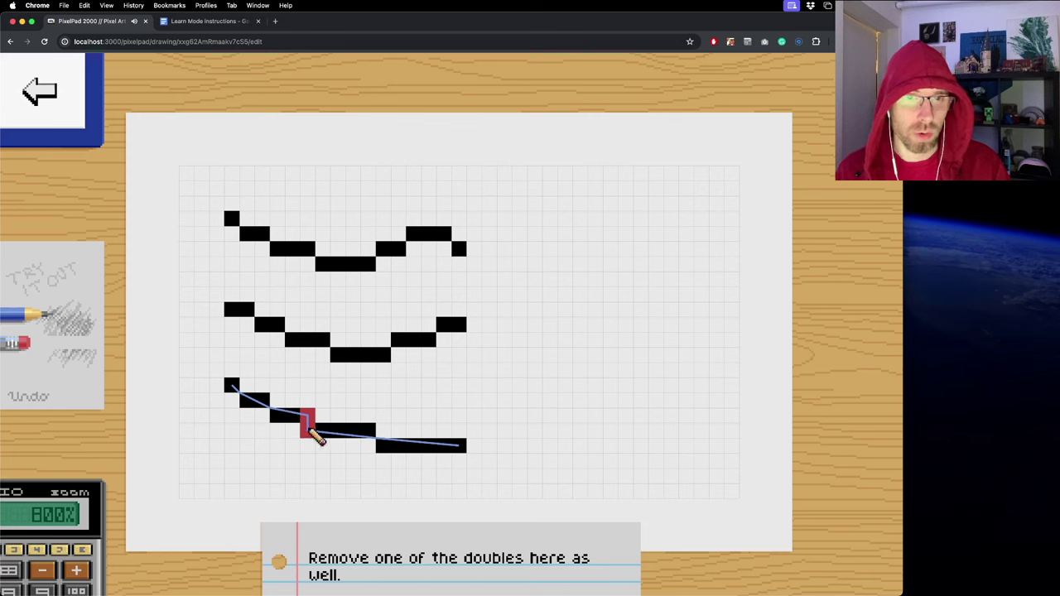
key("e")
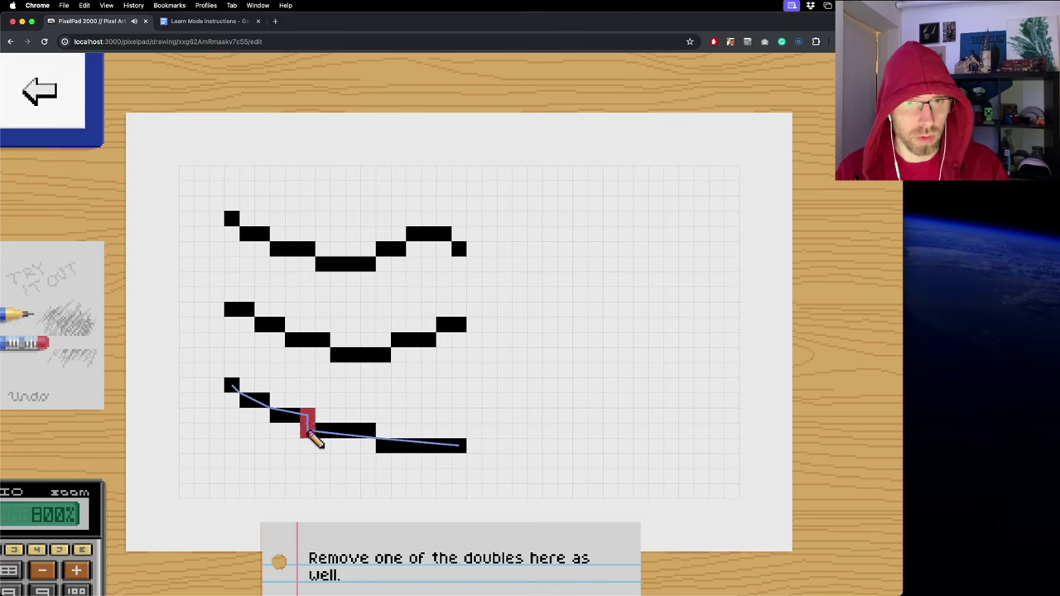
left_click(307, 430)
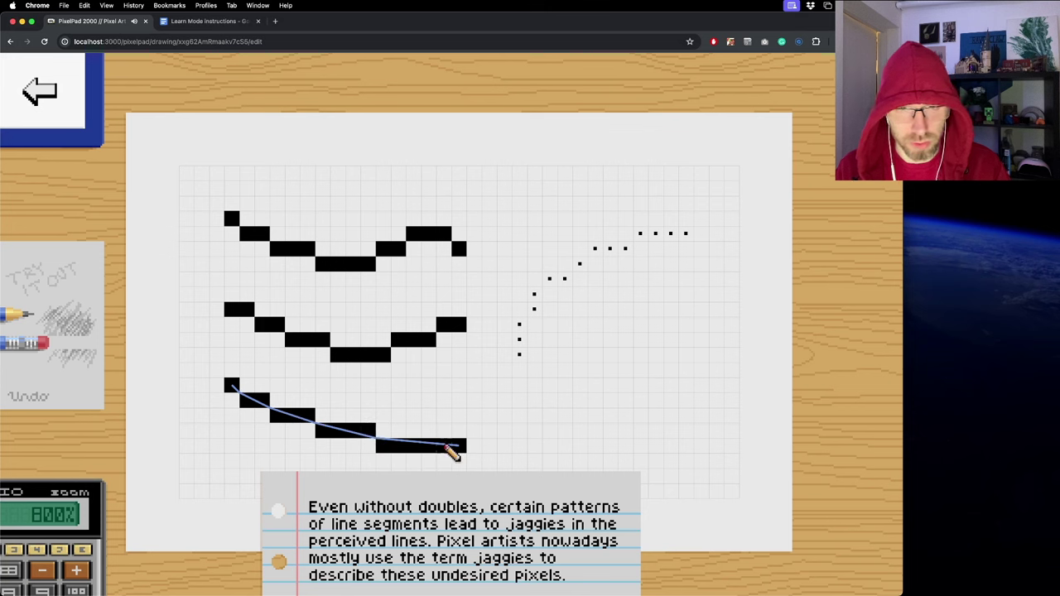
- Trace the dotted curve's vertical start and top row, smoothing out its jaggy
key("p")
mouse_move(522, 356)
left_mouse_down()
mouse_move(550, 282)
mouse_move(570, 282)
mouse_move(594, 249)
mouse_move(628, 250)
left_mouse_up()
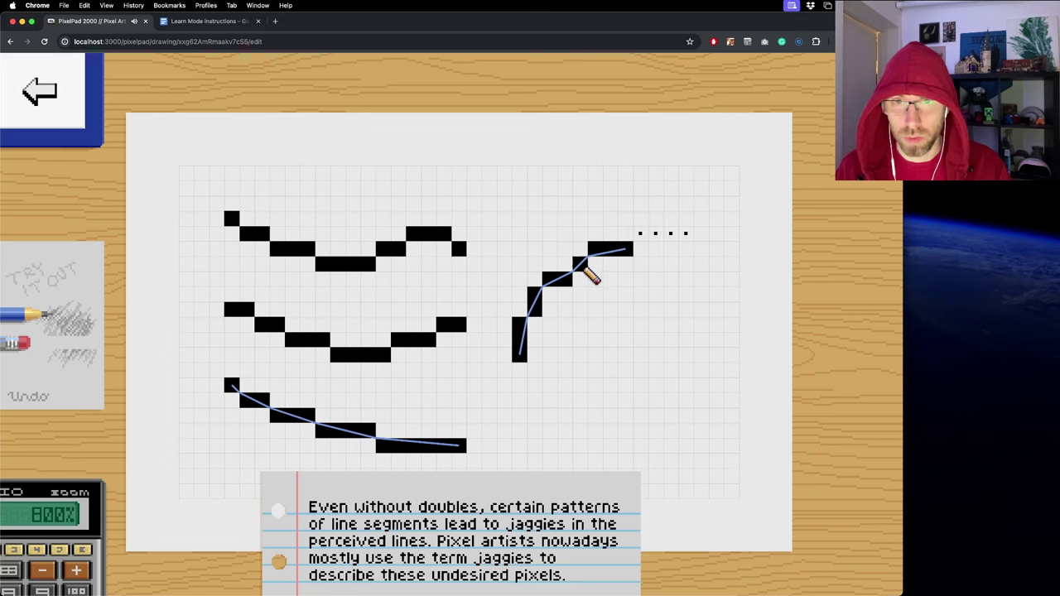
left_click_drag(645, 237, 686, 236)
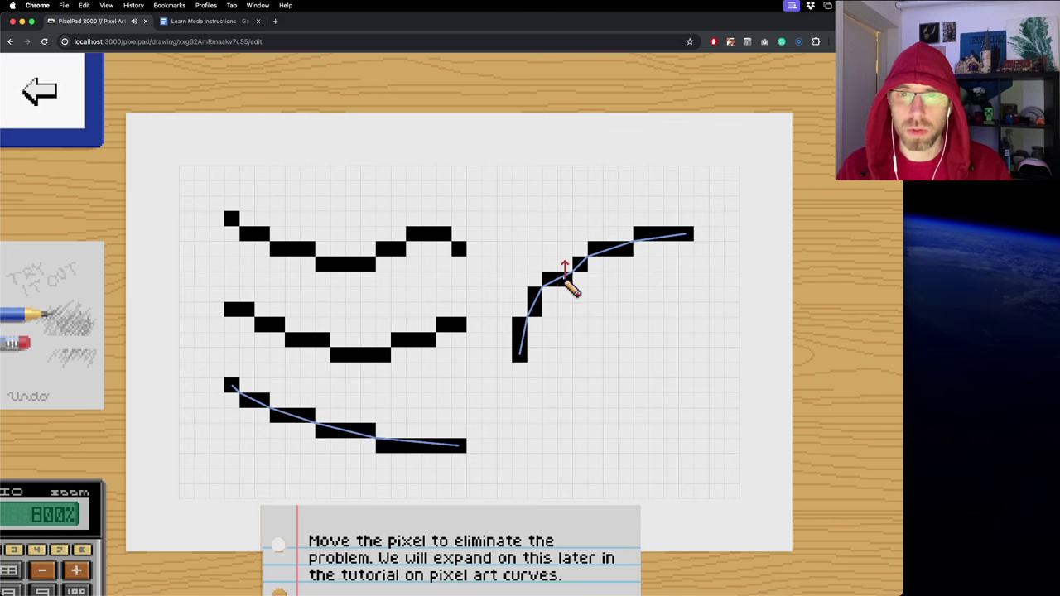
left_click(567, 267)
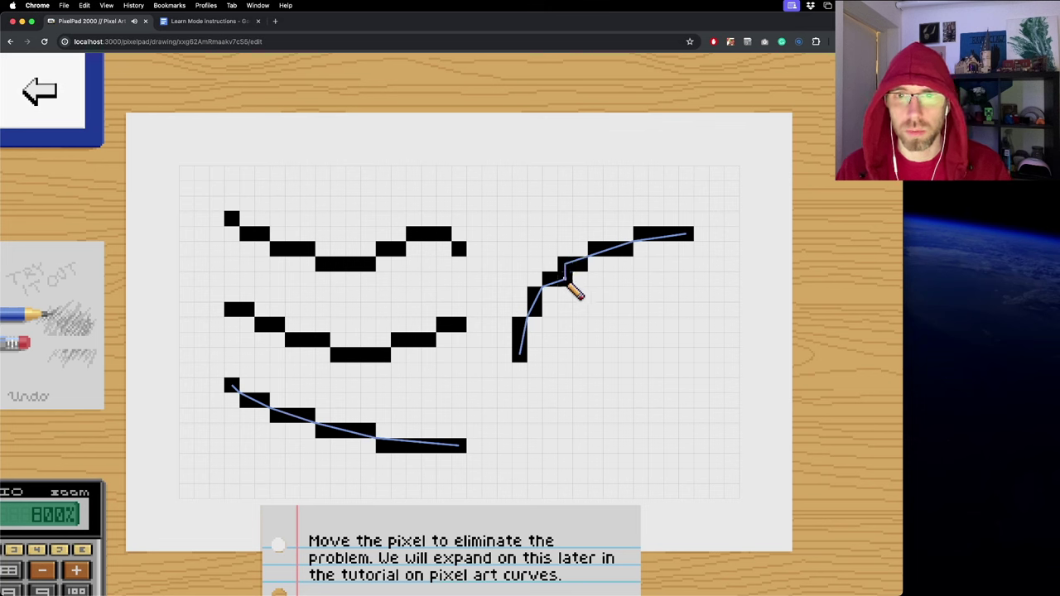
left_click(566, 279)
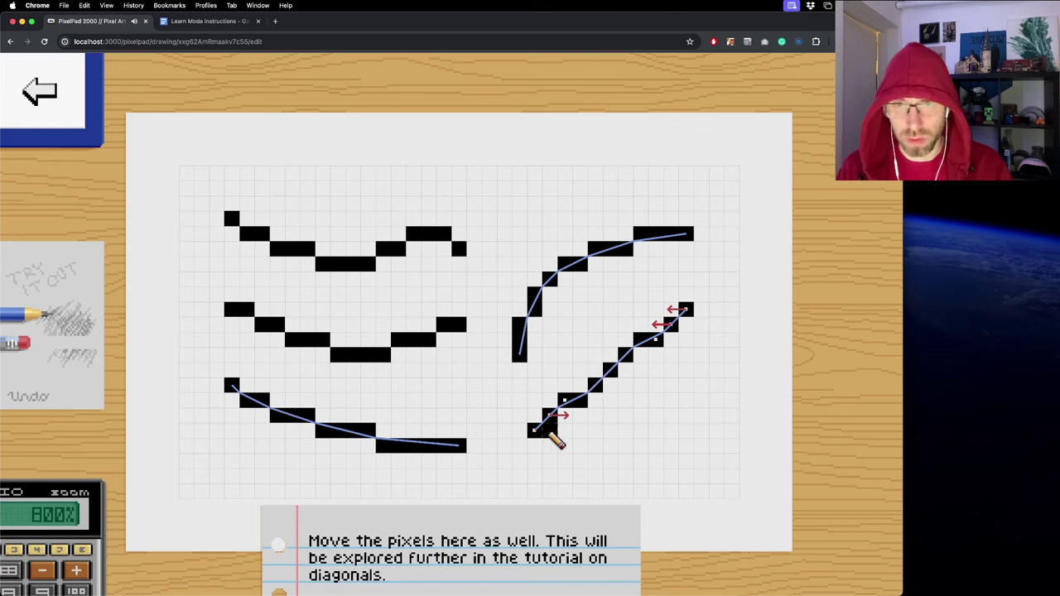
- Rework the lower-right diagonal's stray pixels into an even, double-free staircase
left_click_drag(548, 431, 558, 417)
left_click(670, 324)
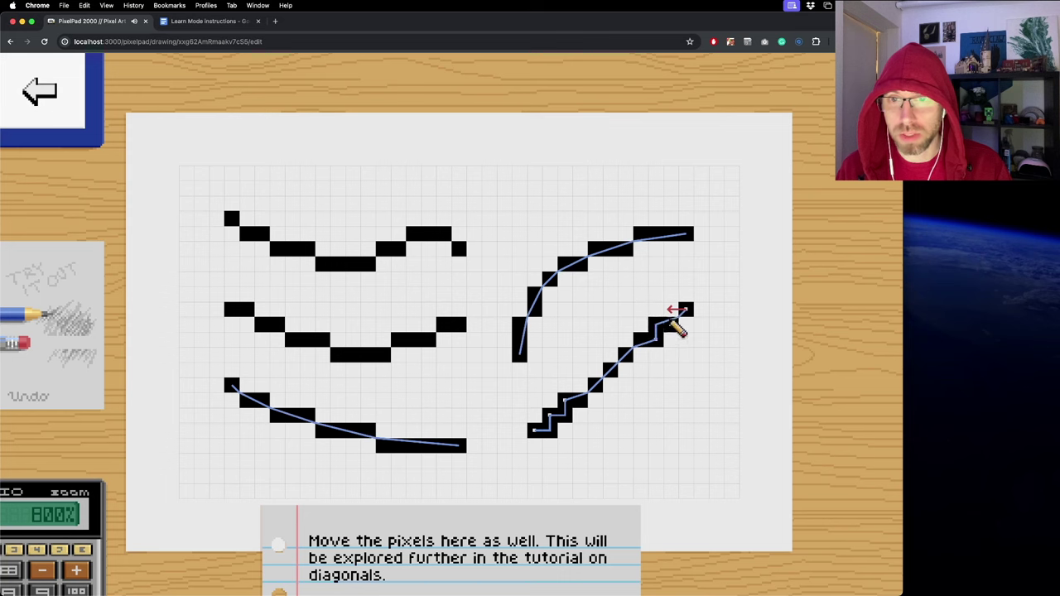
left_click_drag(671, 322, 672, 311)
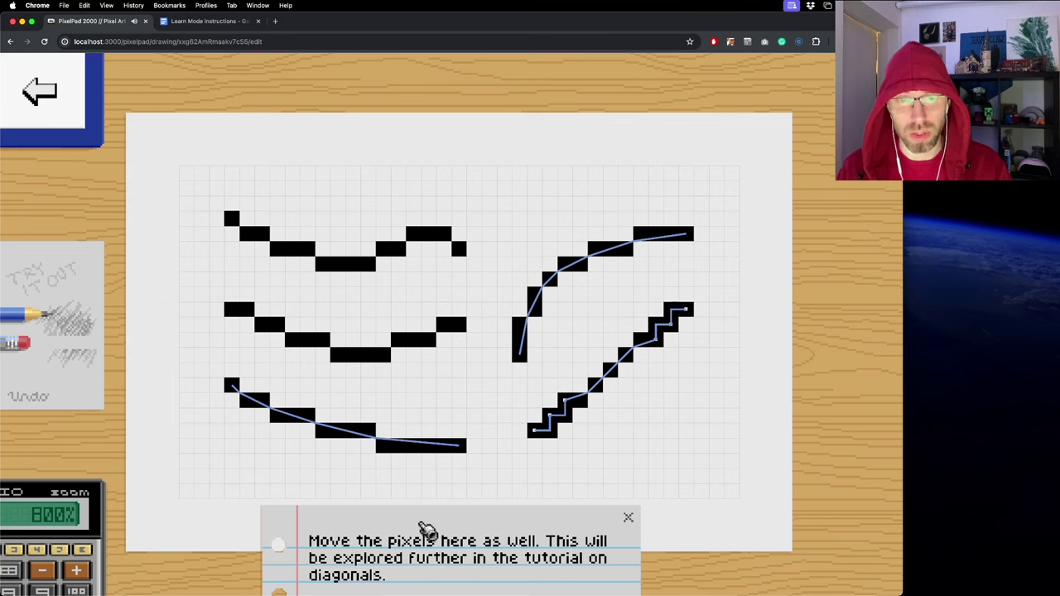
left_click_drag(689, 313, 671, 338)
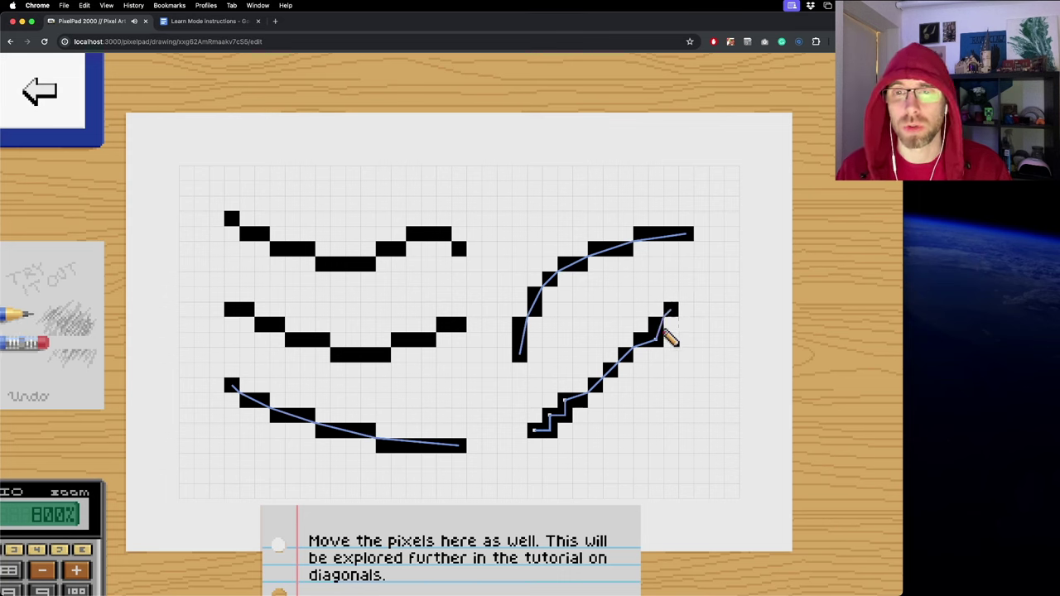
left_click(660, 338)
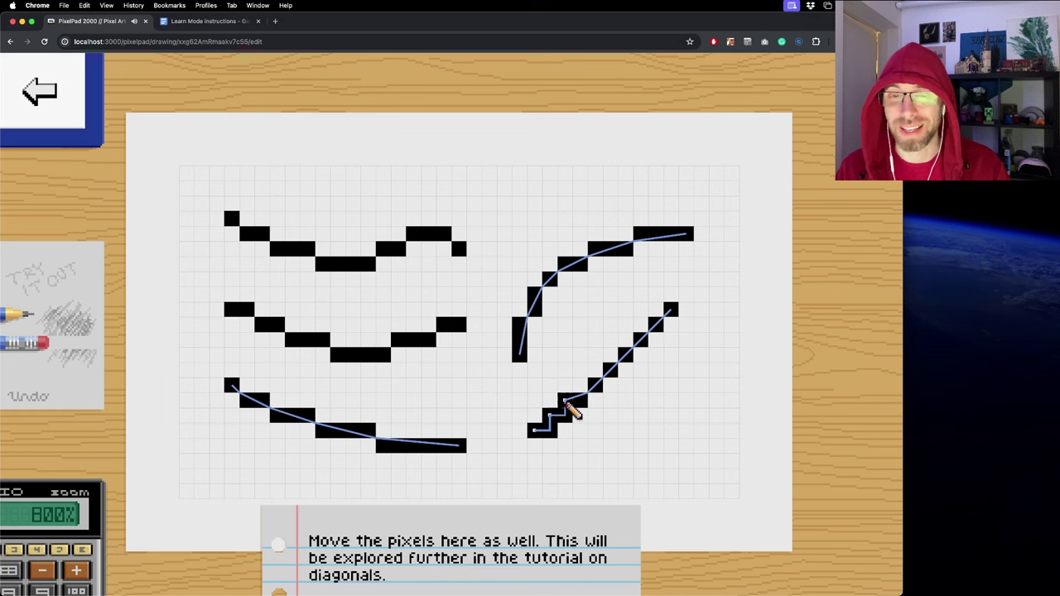
left_click_drag(571, 410, 540, 433)
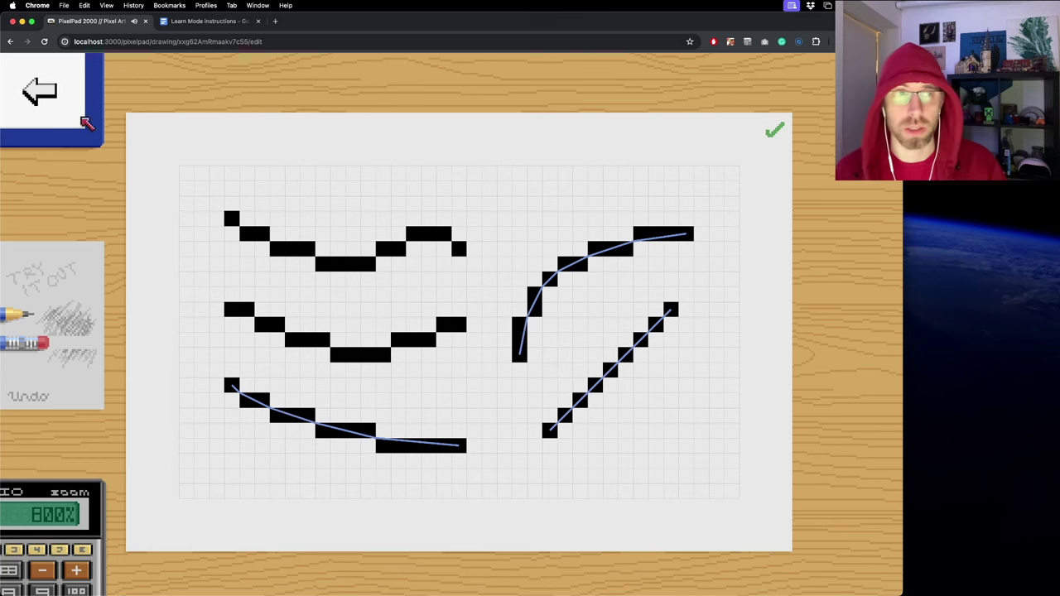
- Start Line Art Cleanup, sweep one freehand S-curve through the dots, and get its 22% evaluation
left_click(45, 93)
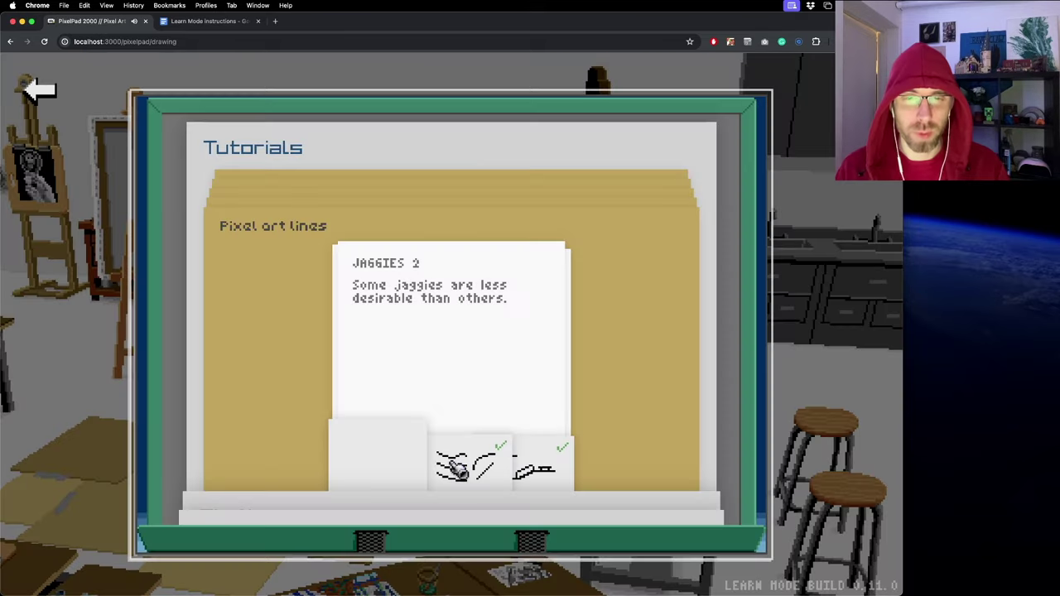
left_click(380, 470)
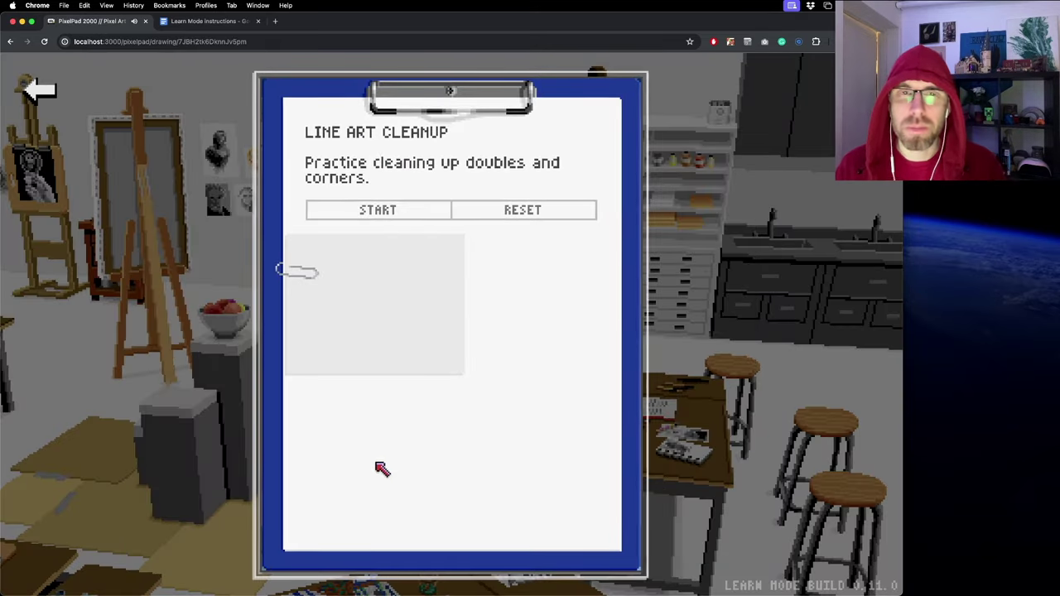
left_click(399, 257)
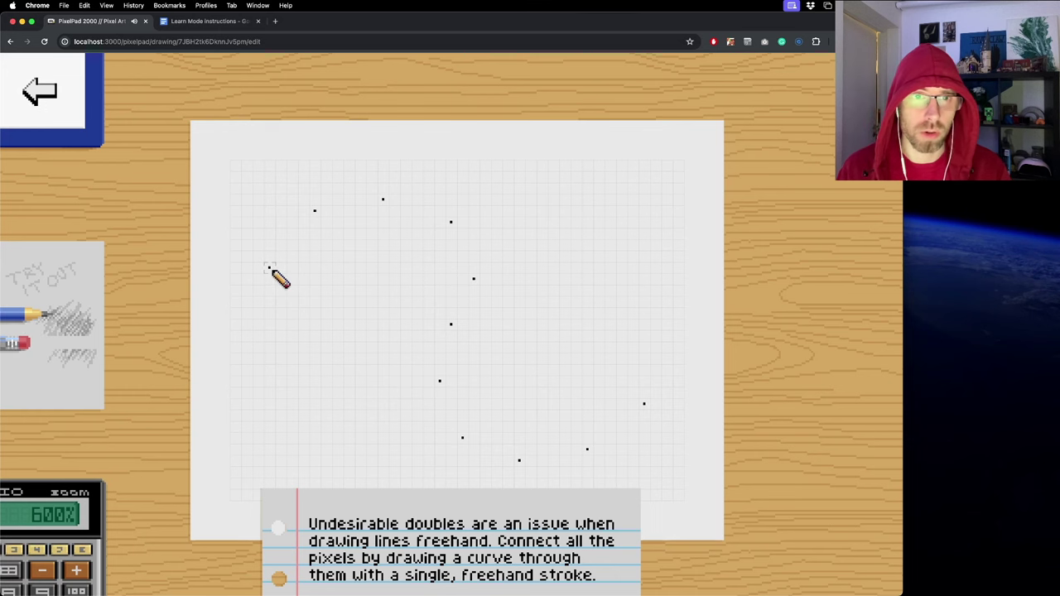
mouse_move(269, 266)
left_mouse_down()
mouse_move(334, 205)
mouse_move(390, 202)
mouse_move(452, 217)
mouse_move(470, 292)
mouse_move(448, 336)
mouse_move(440, 394)
mouse_move(462, 439)
mouse_move(519, 466)
mouse_move(569, 463)
mouse_move(621, 441)
mouse_move(644, 406)
left_mouse_up()
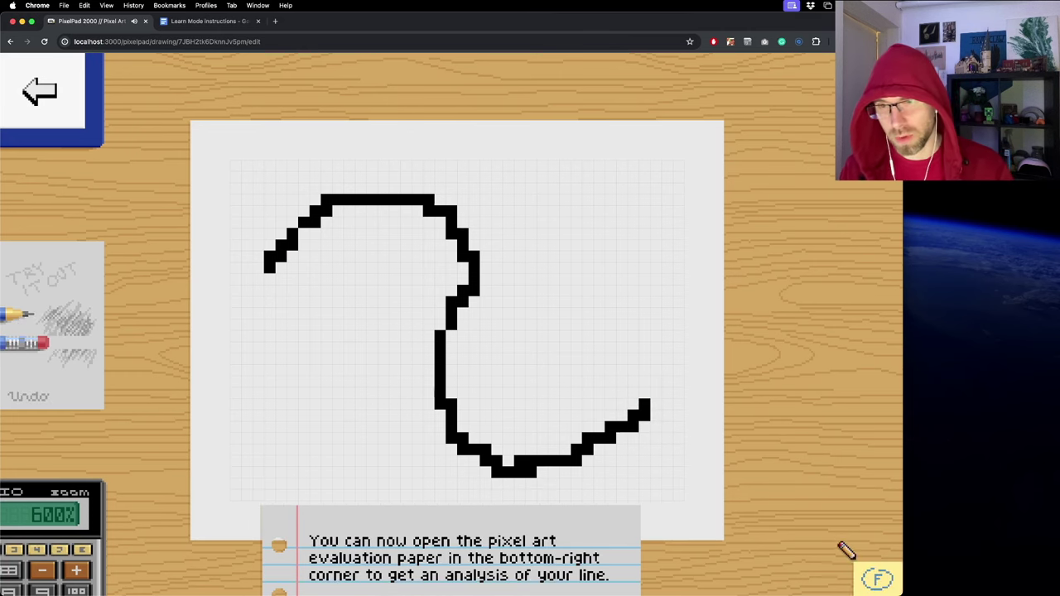
left_click(878, 578)
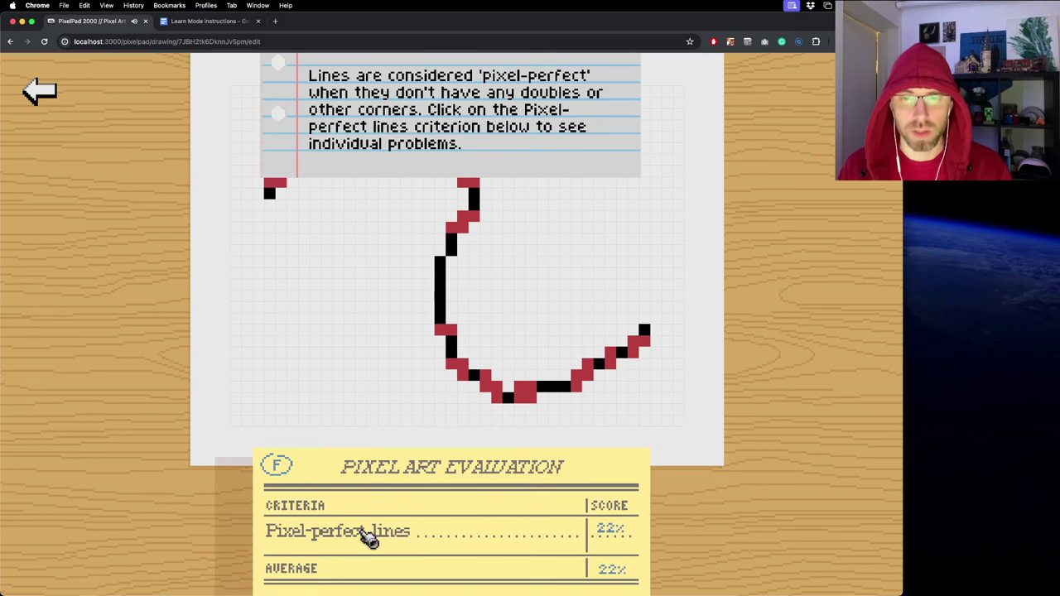
- Open the pixel-perfect breakdown (40 doubles, 1 corner), zoom into flagged pixels, then close it
left_click(619, 535)
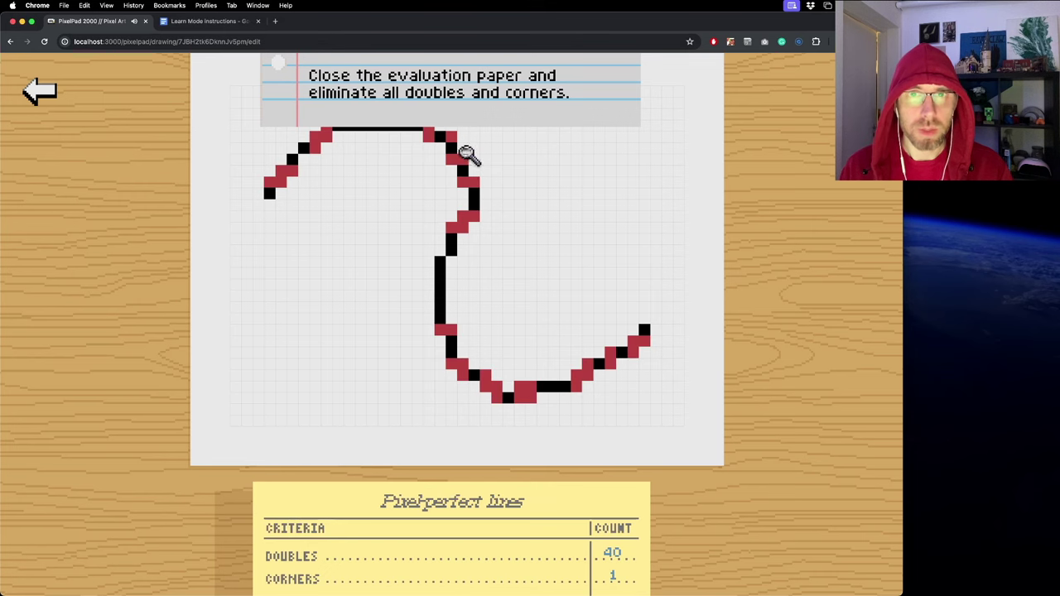
left_click_drag(485, 169, 558, 307)
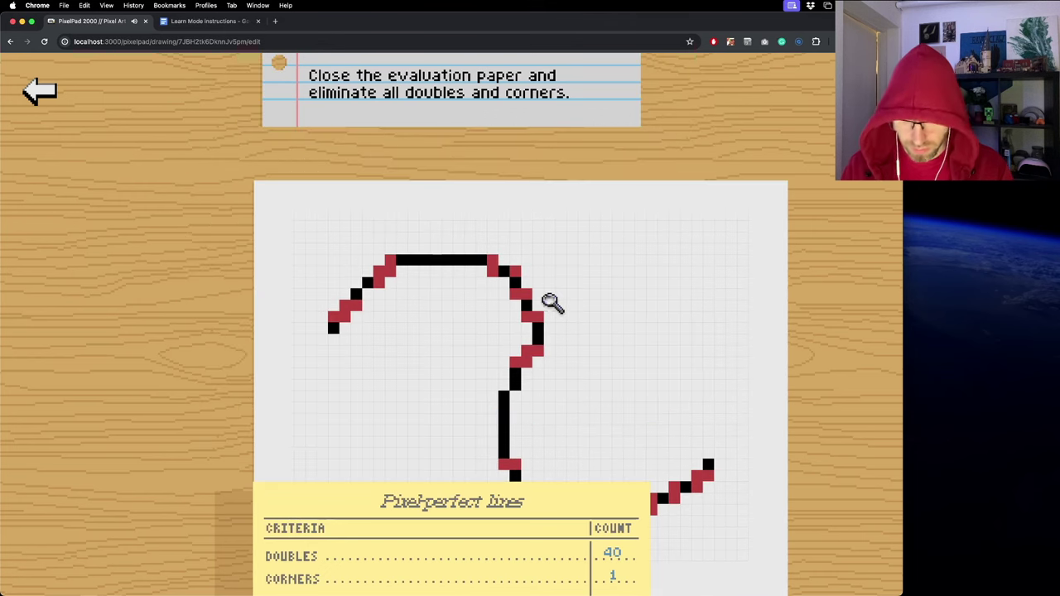
scroll(552, 303, "up", 3)
scroll(502, 372, "up", 4)
scroll(501, 372, "right", 3)
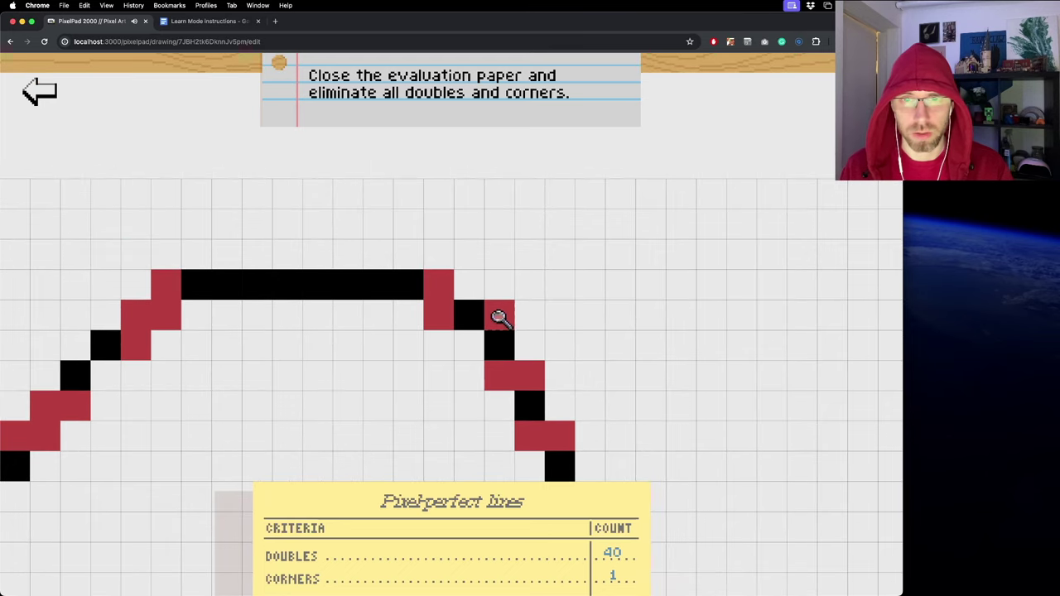
mouse_move(616, 577)
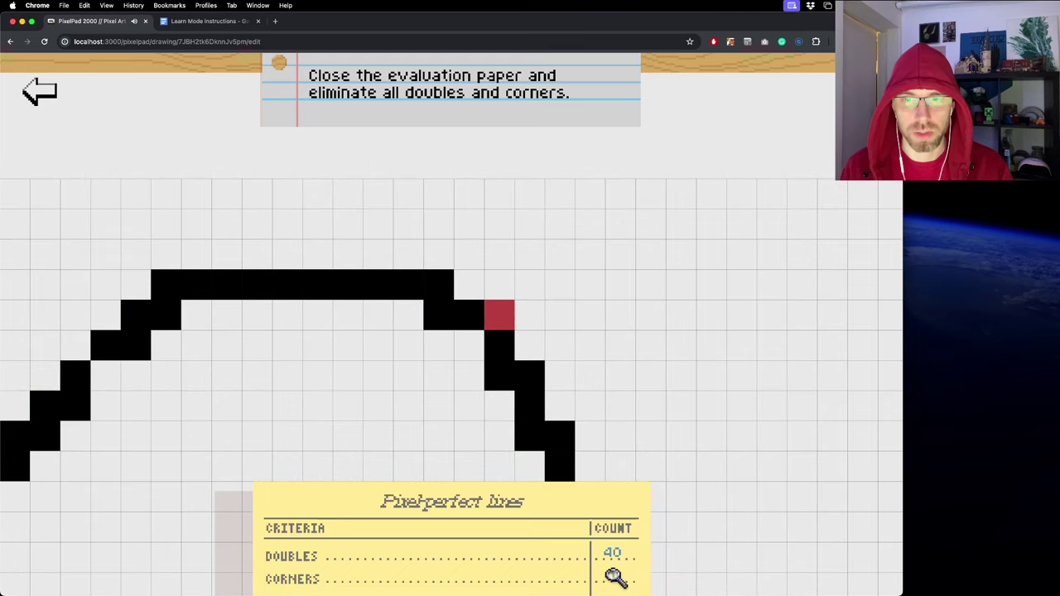
left_click(39, 93)
- Erase the doubled pixels at the curve's upper-left and corner, then view the A-grade evaluation
left_click(40, 92)
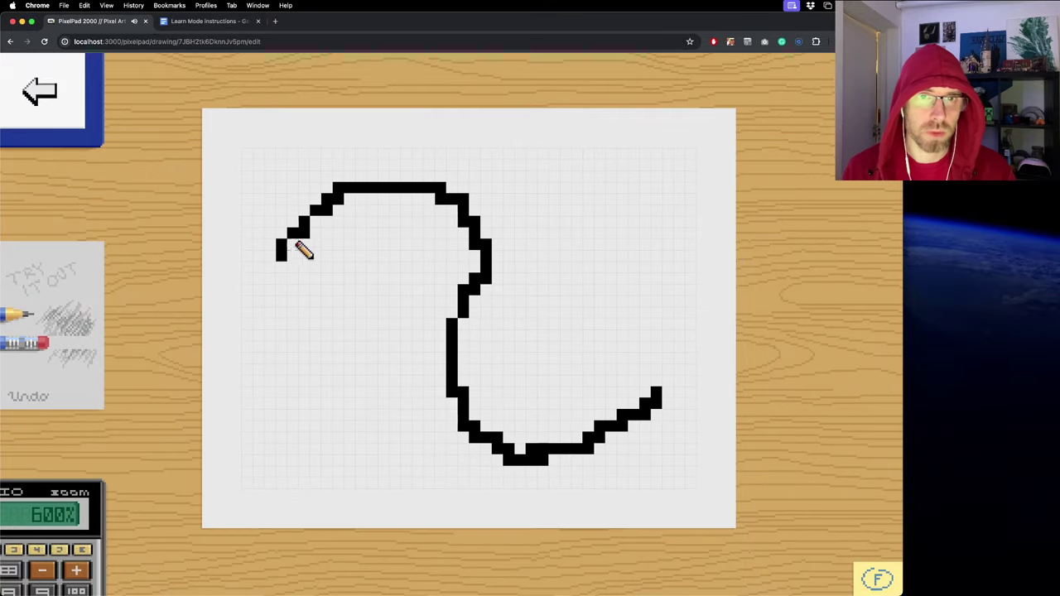
left_click(336, 188)
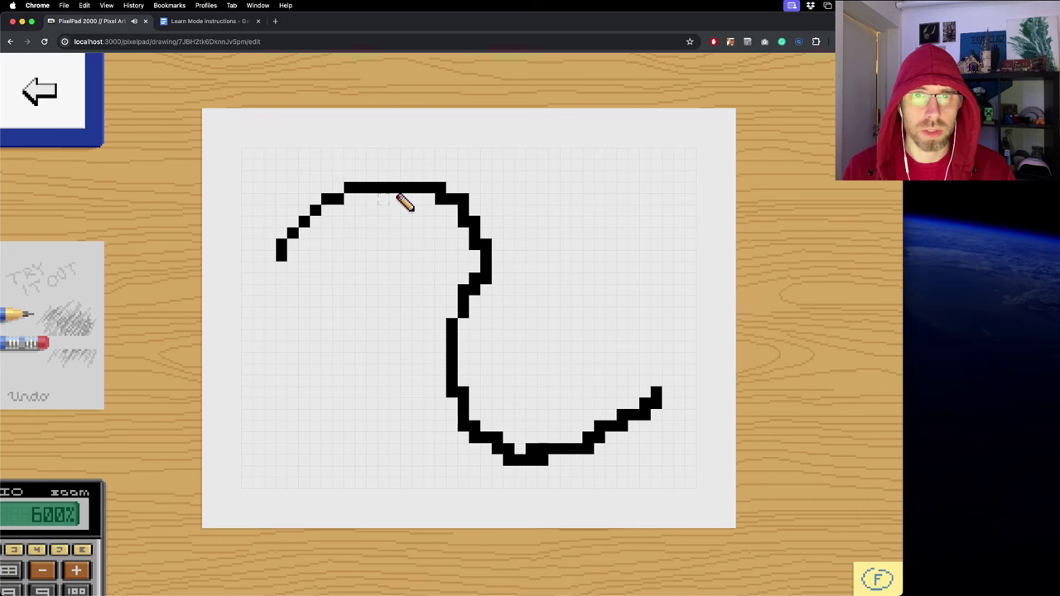
left_click(466, 203)
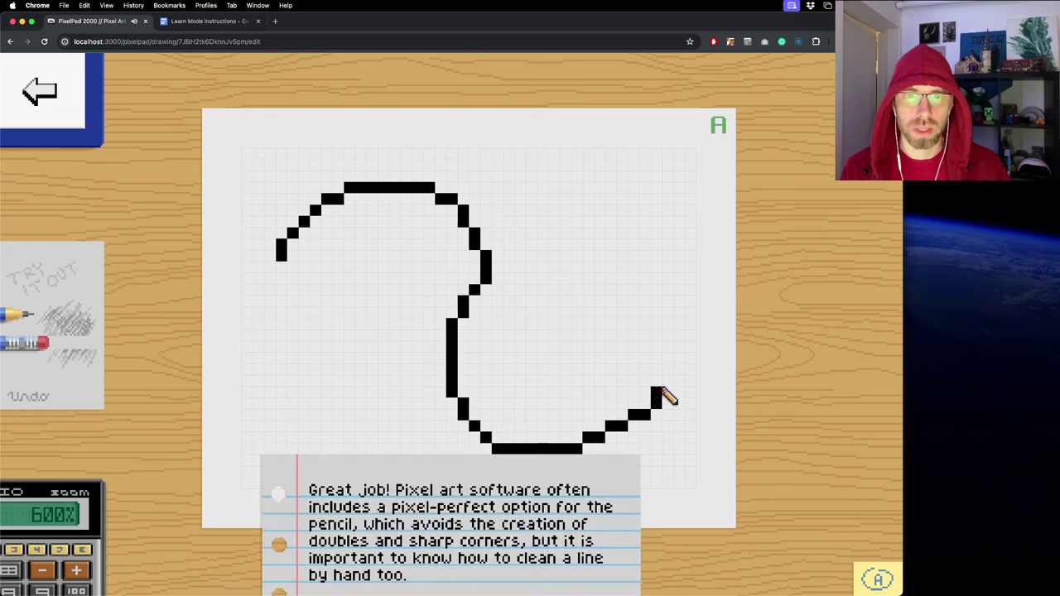
left_click(878, 578)
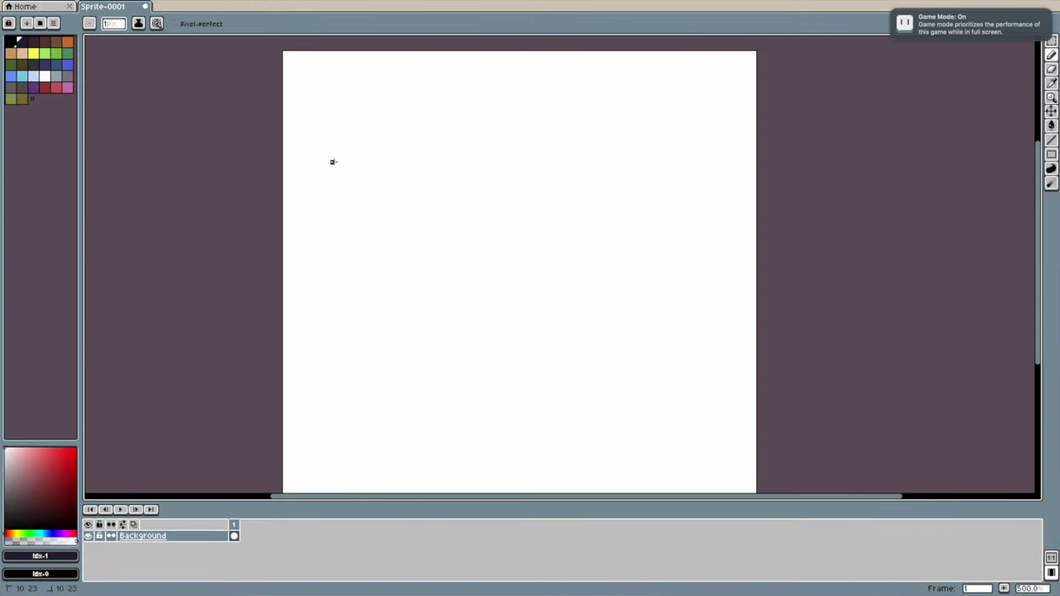
- Draw a freehand zigzag, enable the pixel-perfect pencil option, and draw two more strokes
mouse_move(332, 161)
left_mouse_down()
mouse_move(393, 132)
mouse_move(432, 133)
mouse_move(384, 176)
mouse_move(463, 159)
mouse_move(431, 195)
mouse_move(488, 212)
mouse_move(542, 261)
left_mouse_up()
left_click(173, 24)
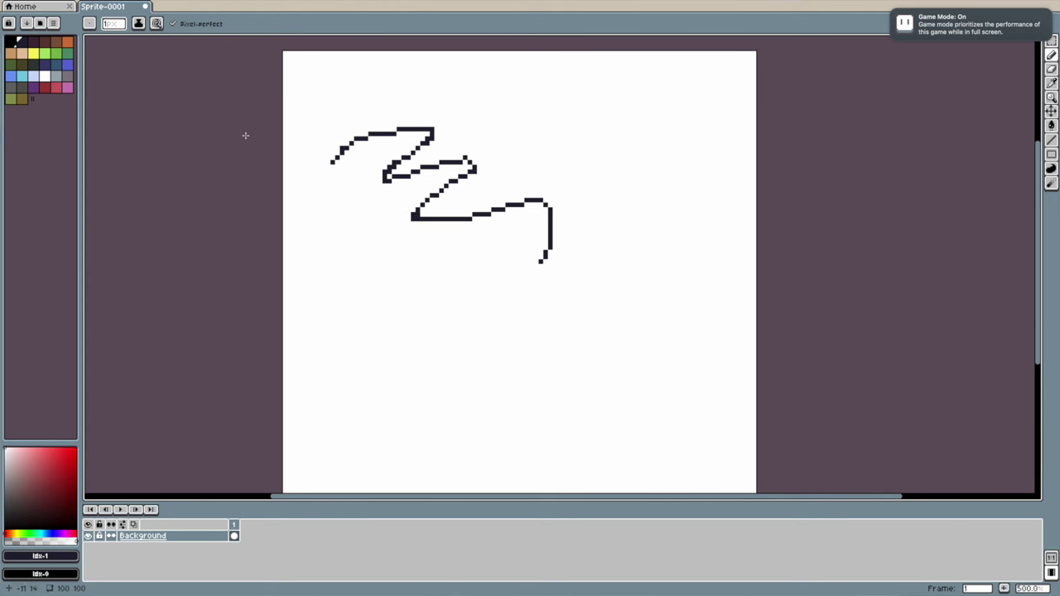
mouse_move(413, 267)
left_mouse_down()
mouse_move(350, 309)
mouse_move(404, 350)
mouse_move(493, 326)
mouse_move(469, 364)
mouse_move(475, 394)
mouse_move(600, 369)
mouse_move(548, 420)
mouse_move(674, 428)
left_mouse_up()
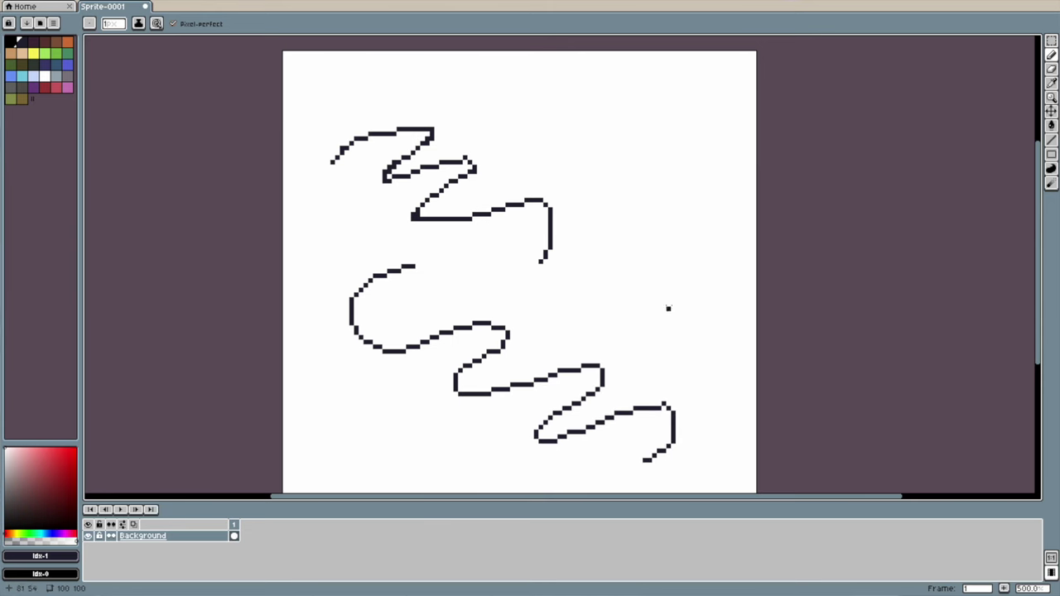
mouse_move(543, 119)
left_mouse_down()
mouse_move(628, 122)
mouse_move(632, 225)
mouse_move(587, 226)
mouse_move(588, 161)
mouse_move(524, 156)
left_mouse_up()
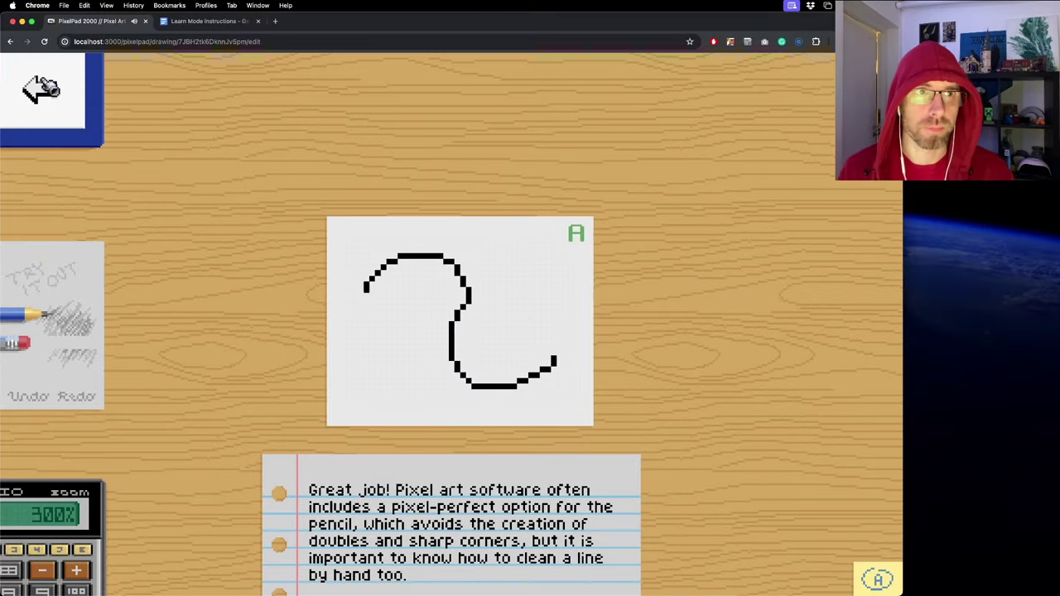
- Return to the tutorials board, open and close Pixel art diagonals, then expand Challenges
left_click(40, 91)
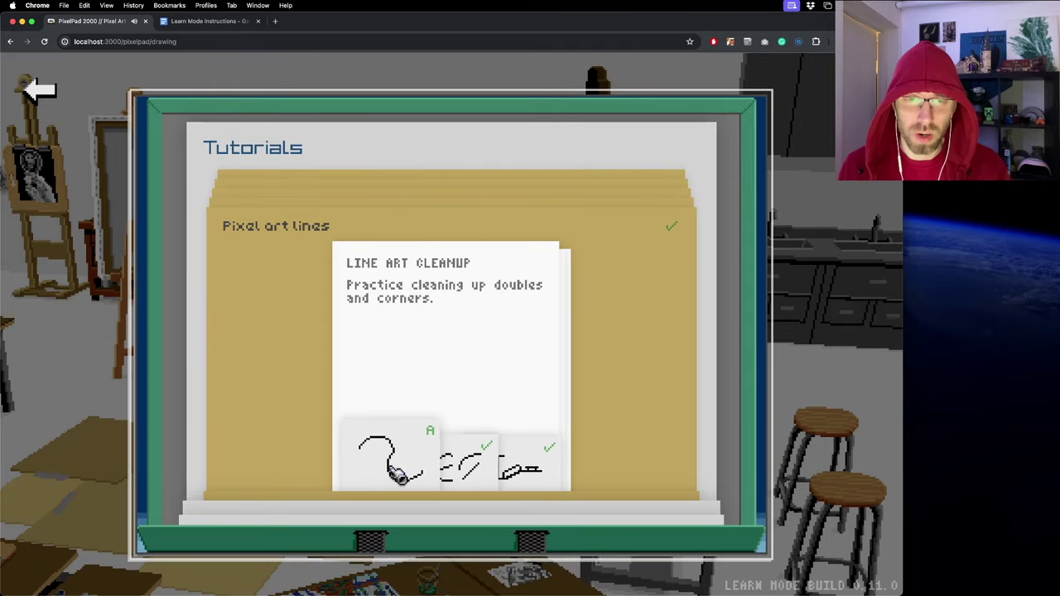
left_click(312, 237)
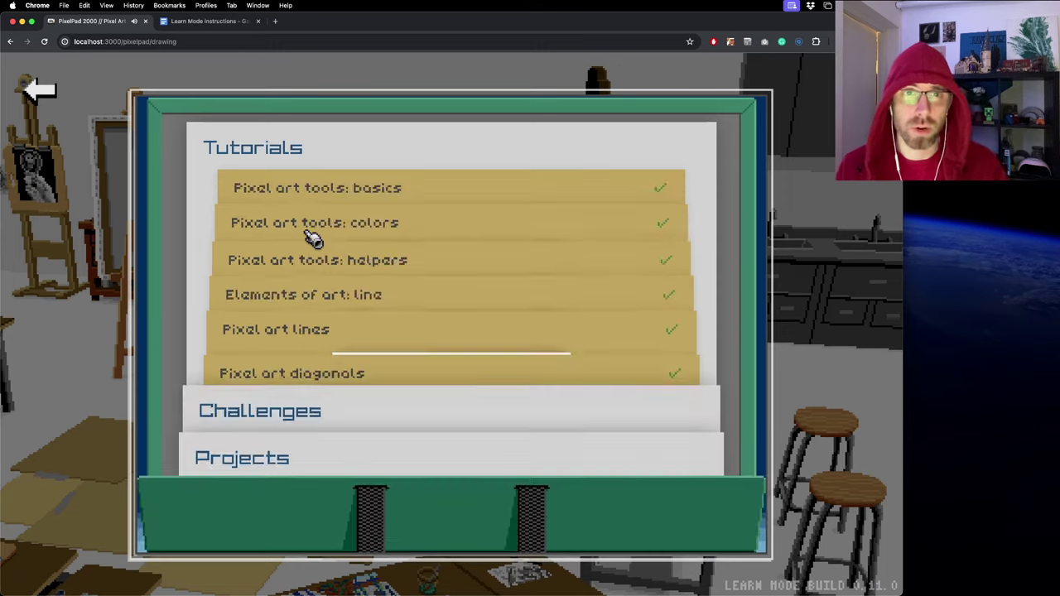
left_click(346, 365)
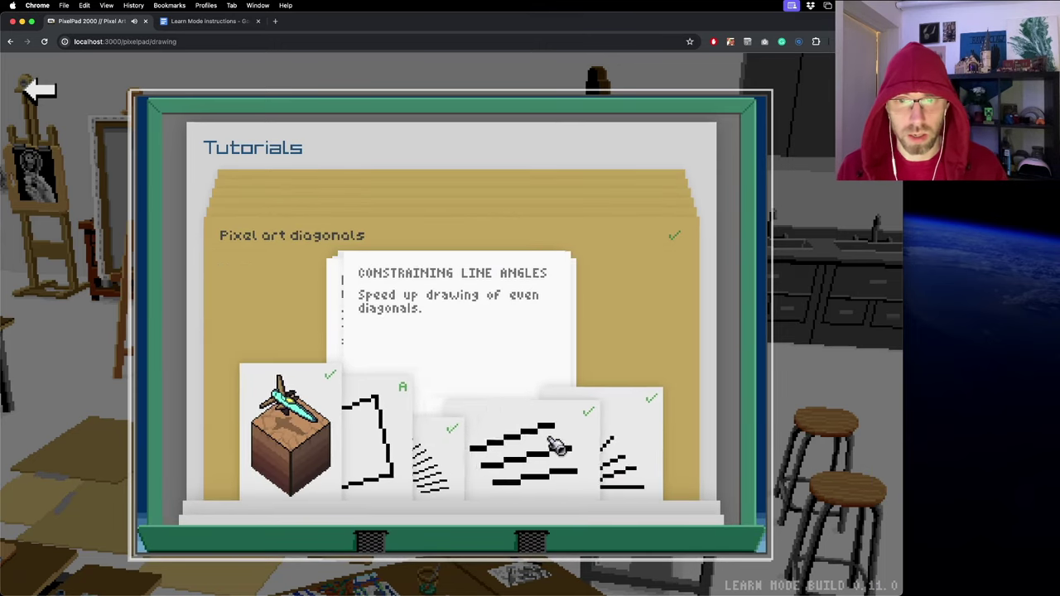
left_click(355, 240)
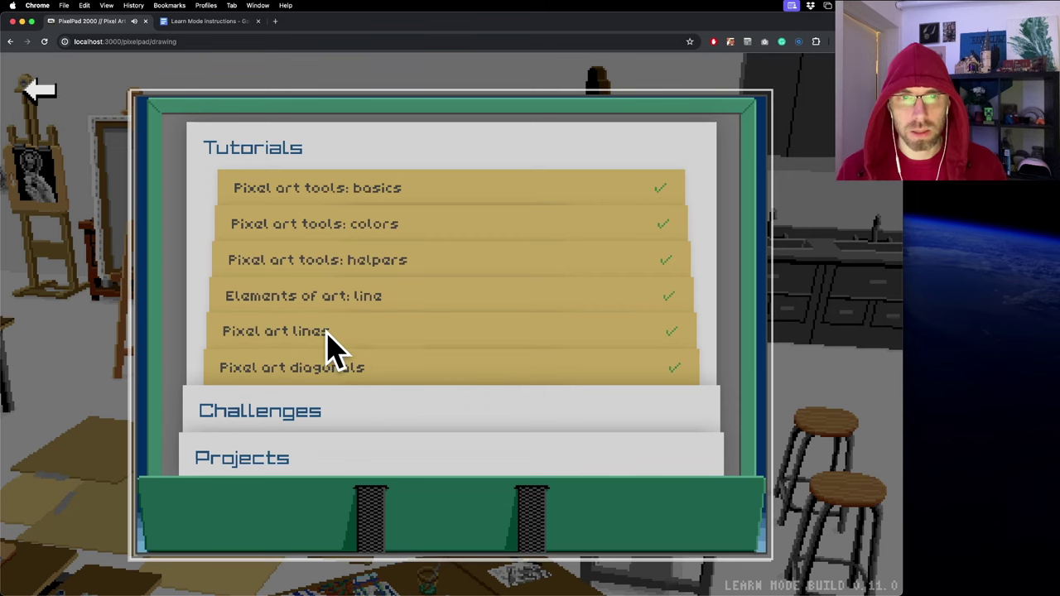
left_click(344, 414)
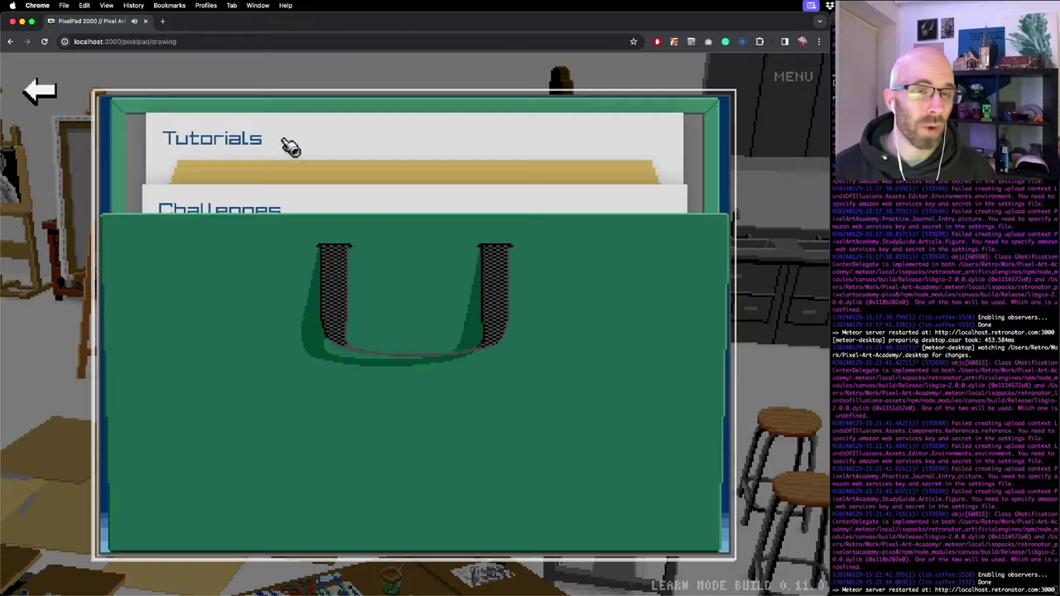
- Browse the Pixel art lines tutorial, the line art challenge, and Pixel art software's sprites
left_click(286, 146)
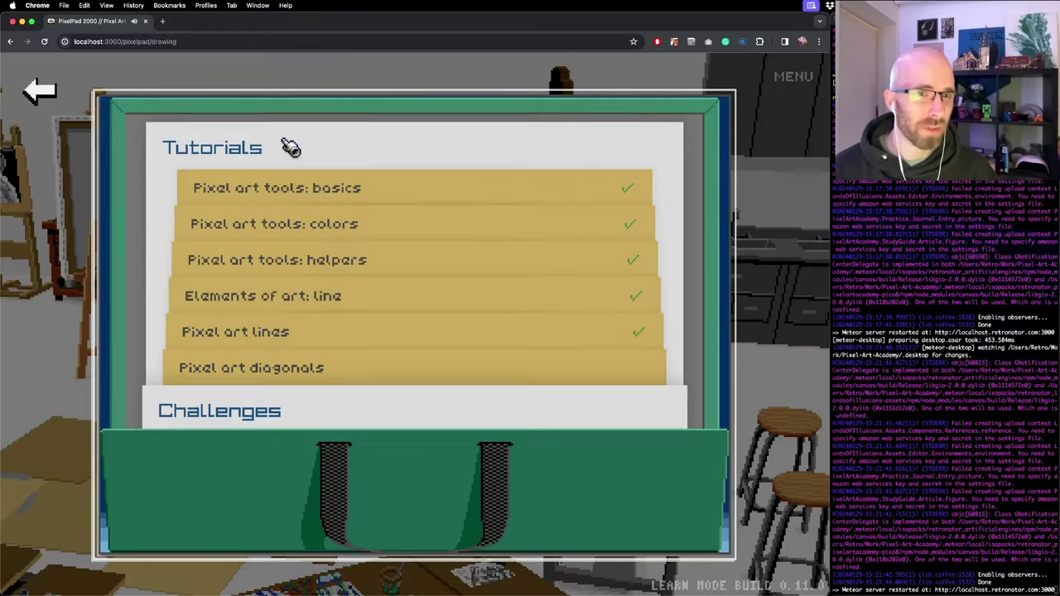
left_click(289, 334)
left_click(285, 232)
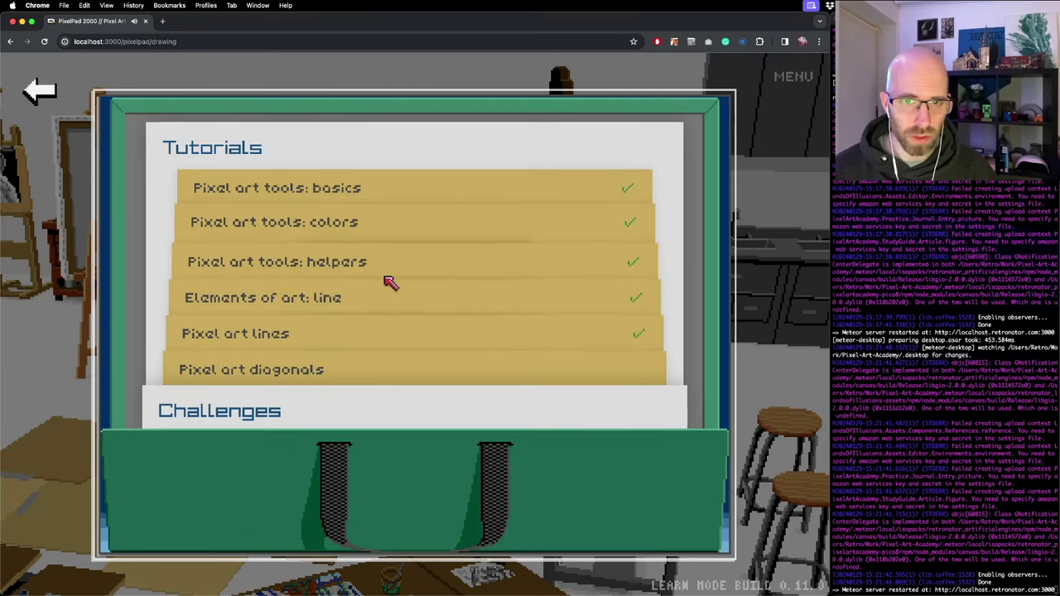
left_click(308, 404)
left_click(279, 273)
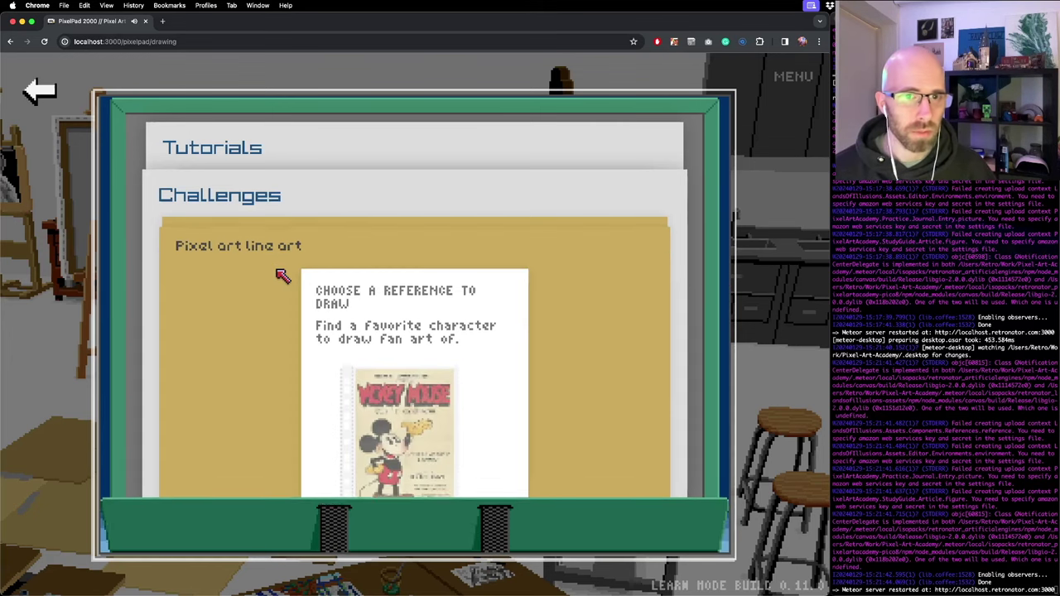
left_click(336, 249)
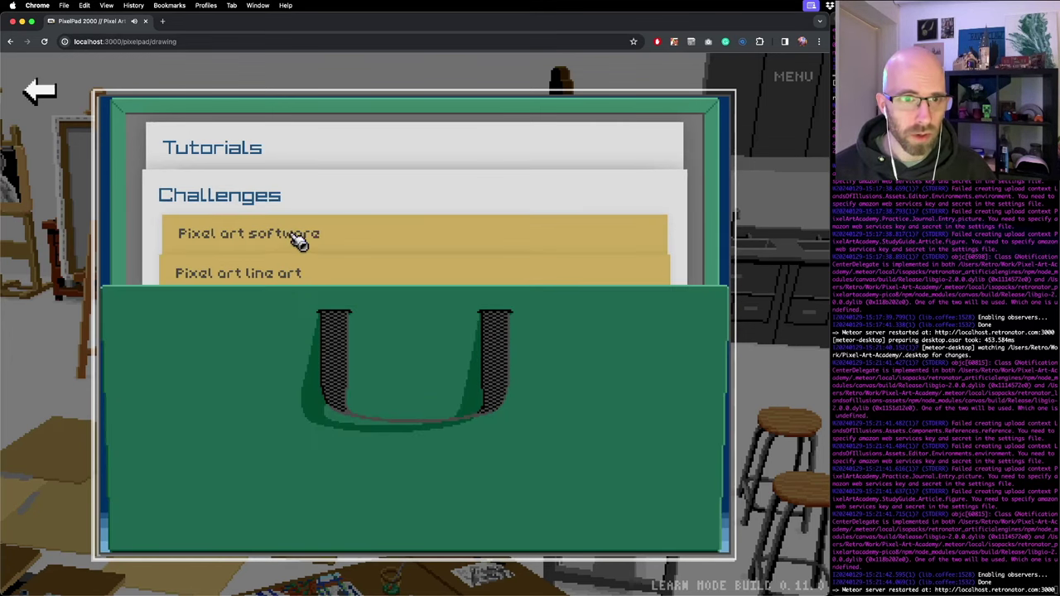
left_click(294, 236)
left_click(414, 461)
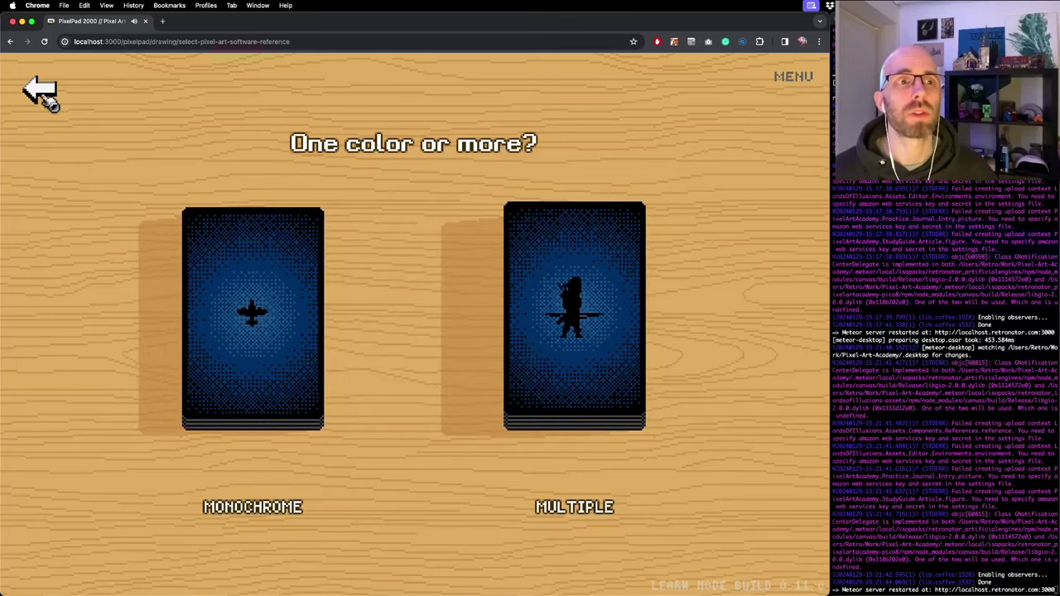
- Return to the challenge list, reopen Pixel art line art, and start choosing a reference
left_click(43, 95)
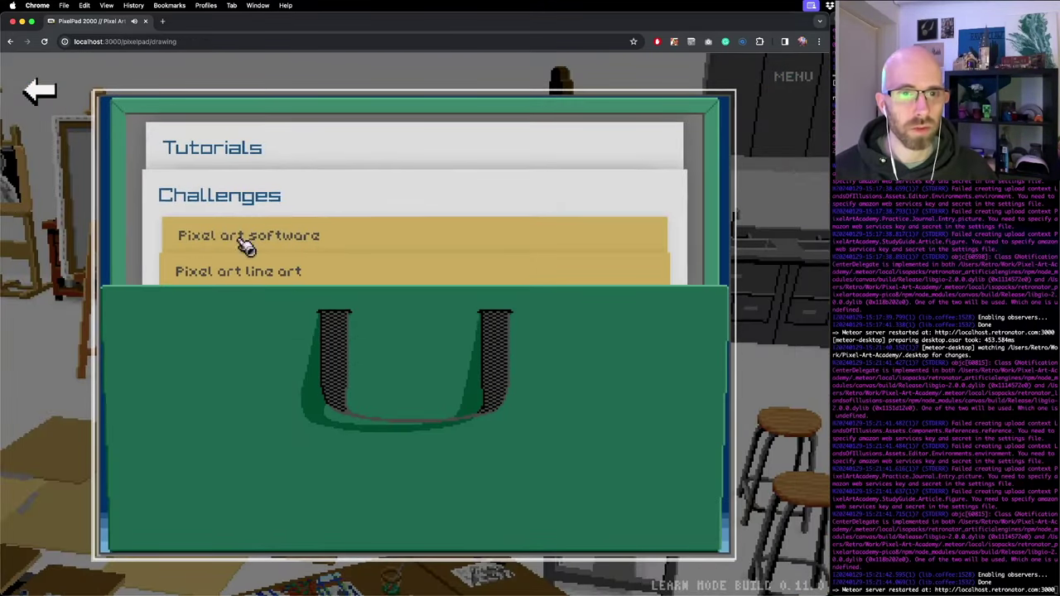
left_click(301, 283)
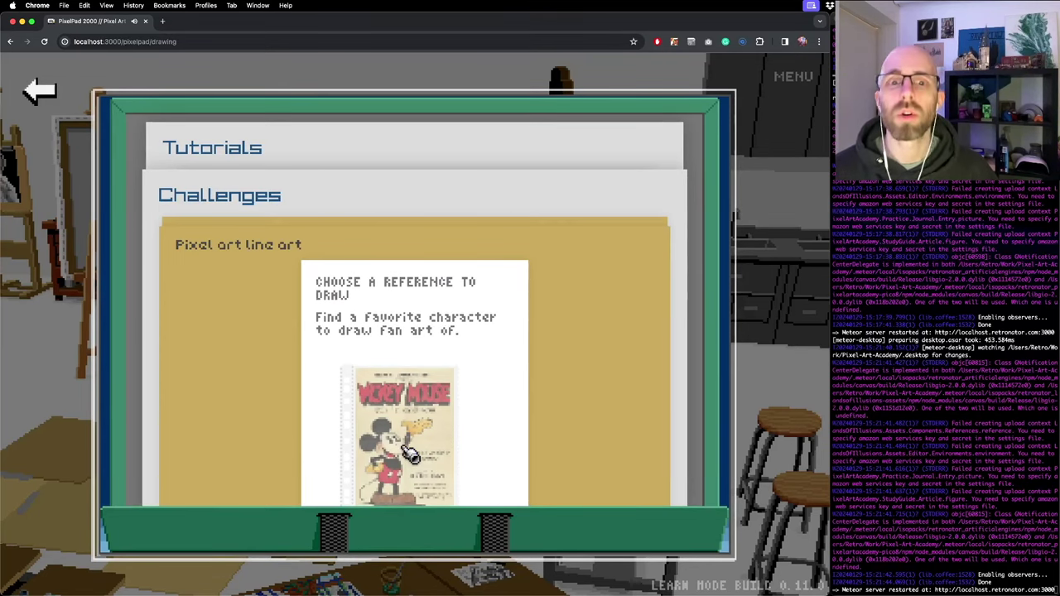
left_click(408, 453)
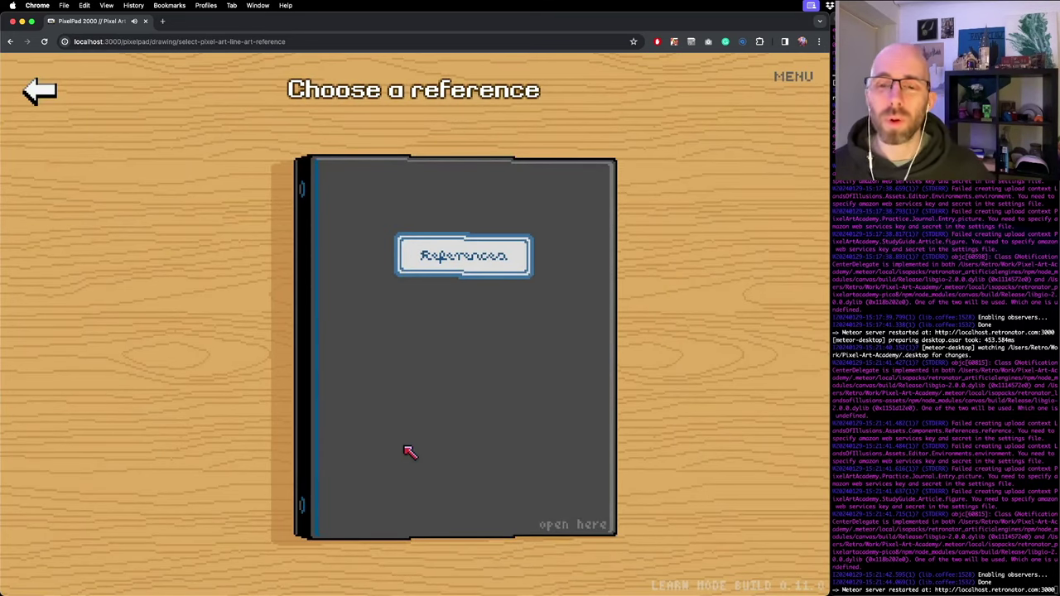
- Open the reference binder and page through the references back to the Mickey Mouse poster
left_click(581, 345)
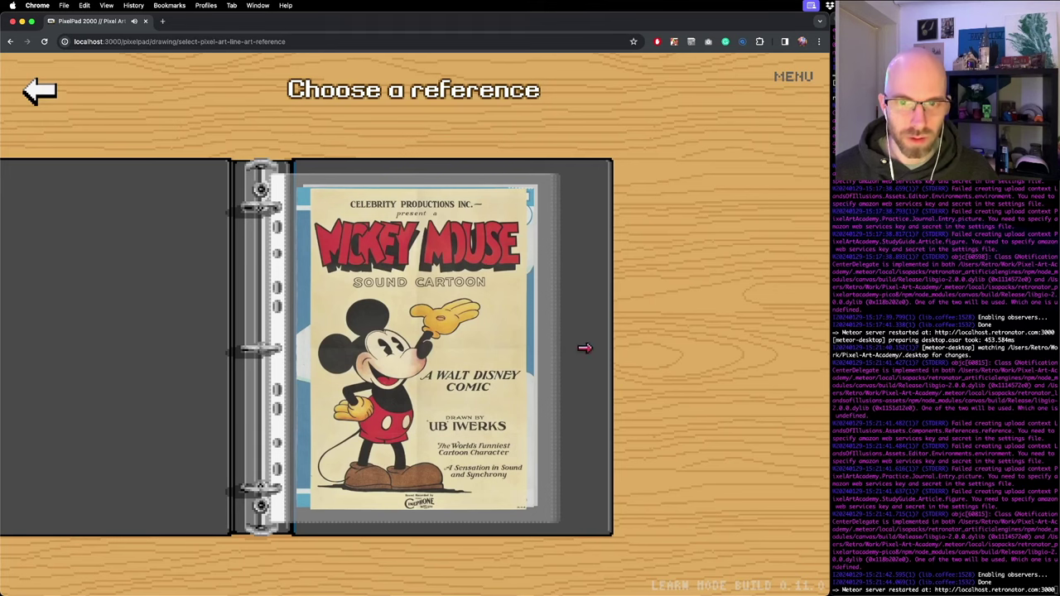
left_click(603, 393)
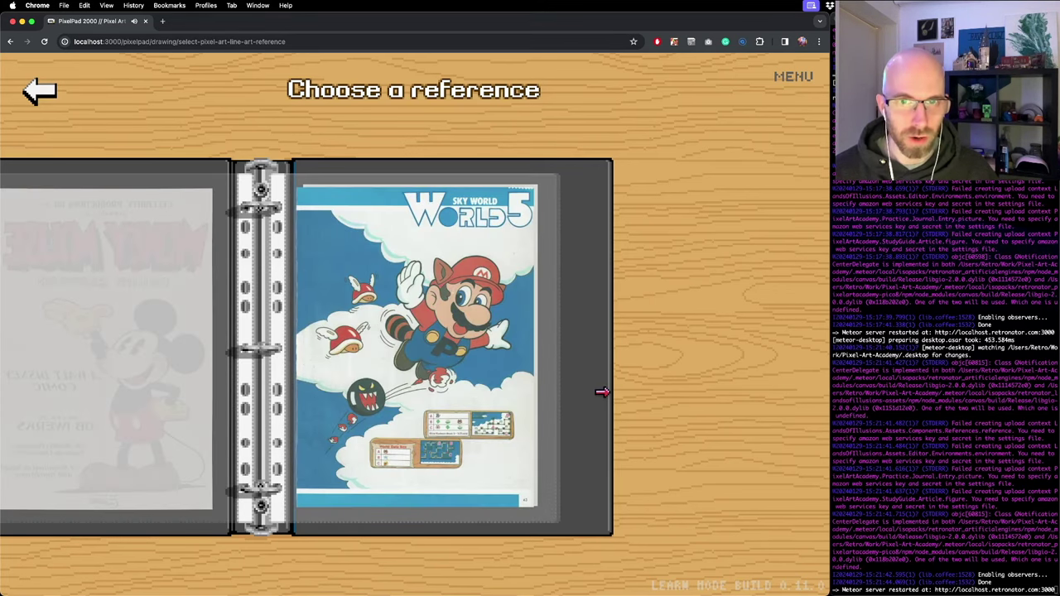
left_click(598, 386)
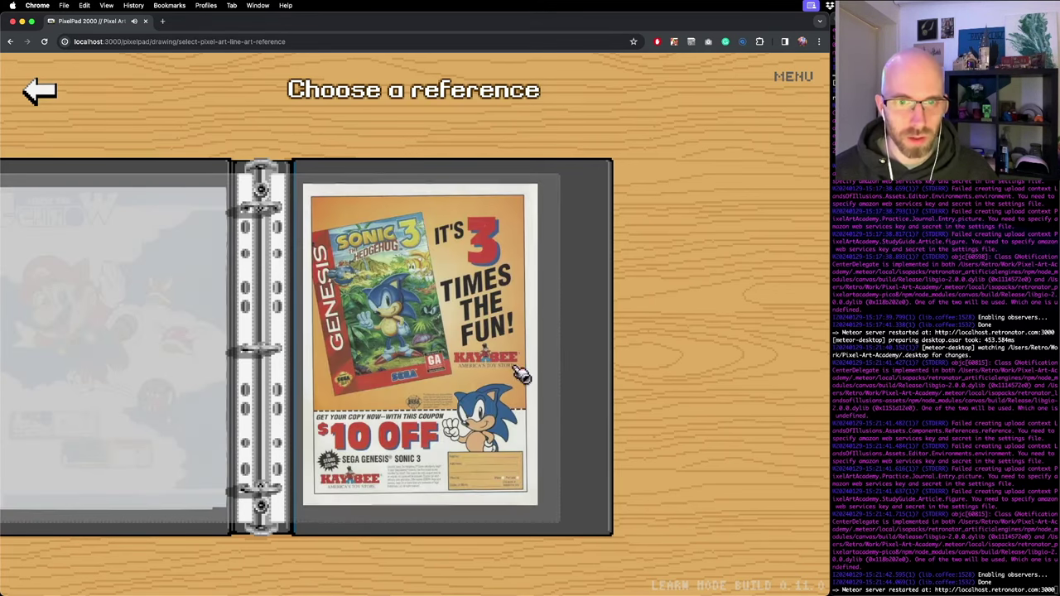
left_click(603, 350)
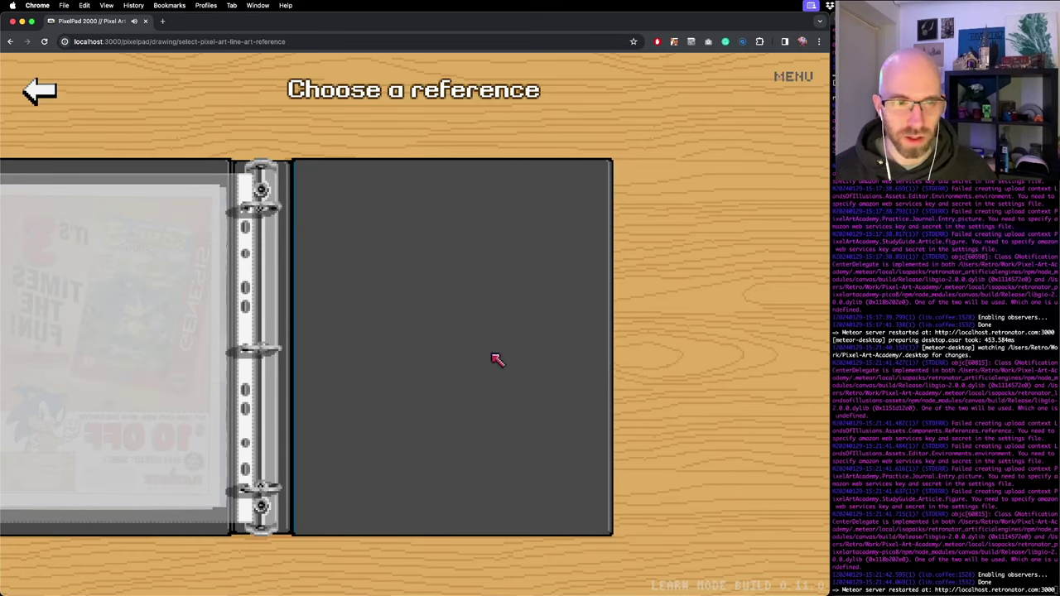
left_click(78, 347)
left_click(93, 354)
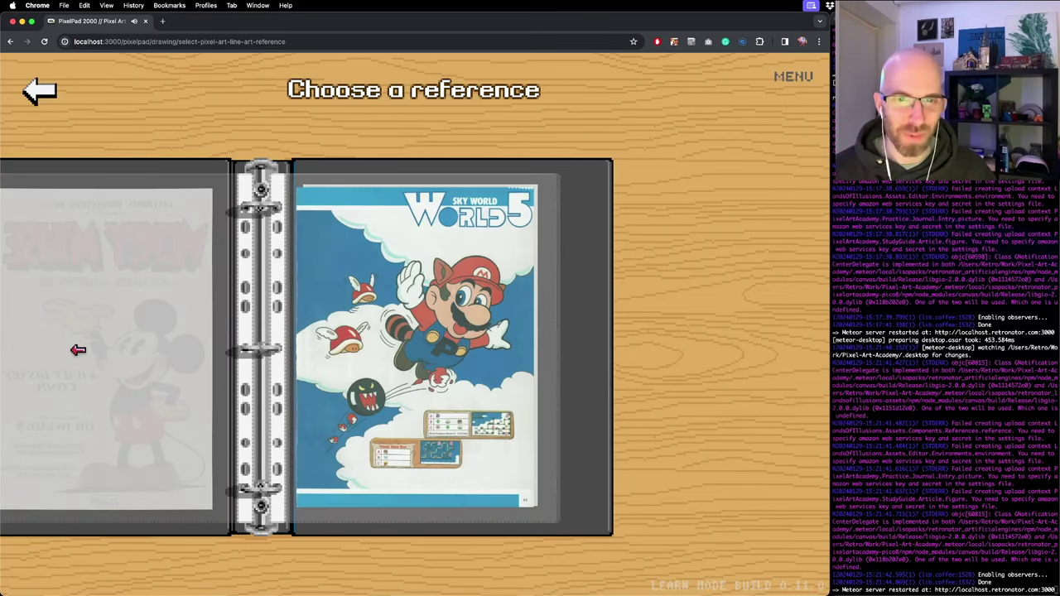
left_click(77, 349)
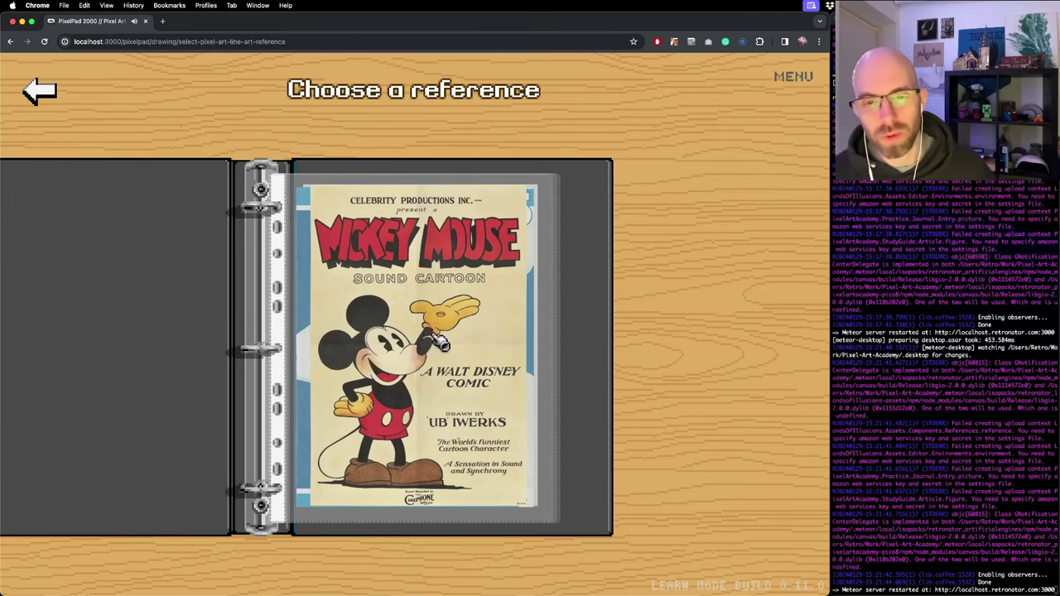
- Look at the Mario and Sonic 3 references, then return to and pick the Mickey Mouse poster
left_click(577, 331)
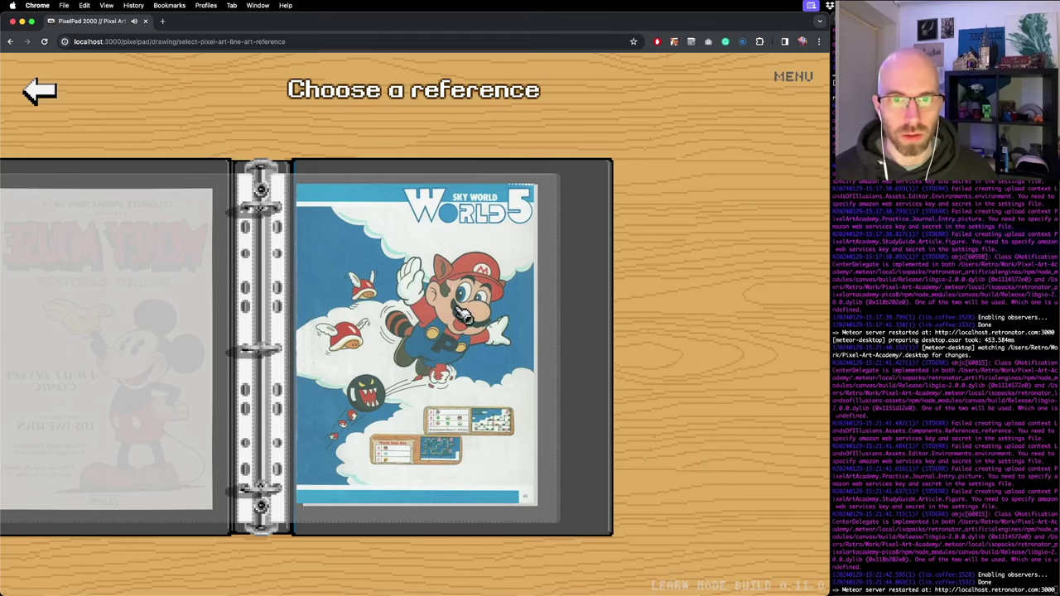
left_click(584, 328)
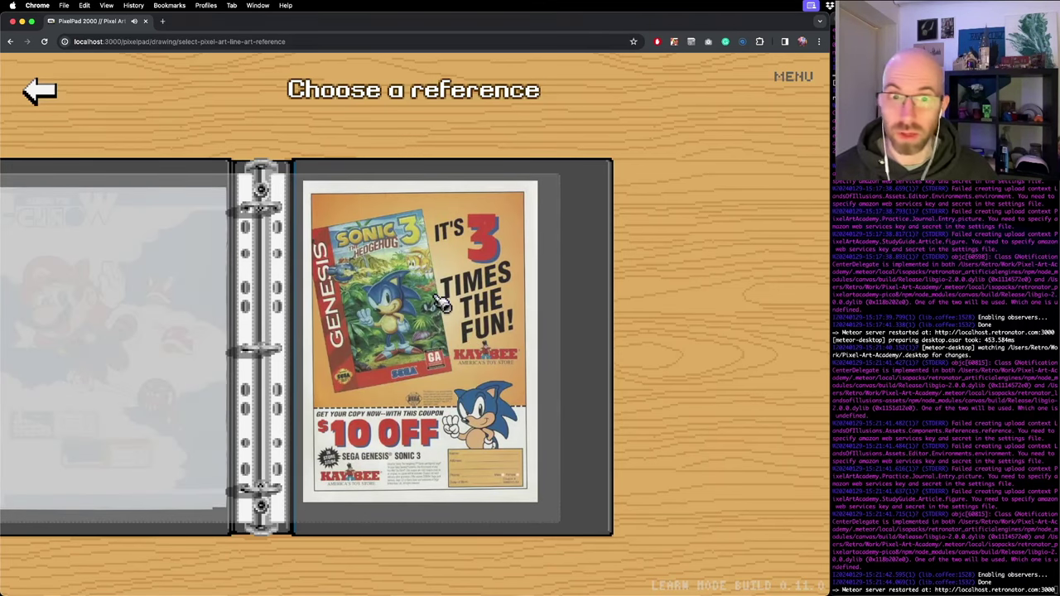
left_click(130, 316)
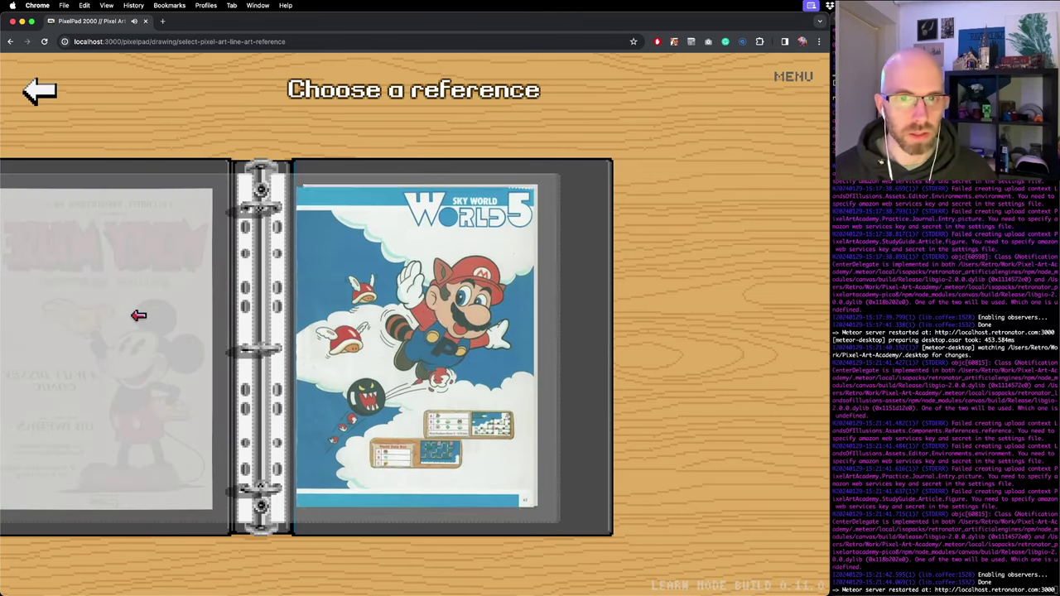
left_click(135, 314)
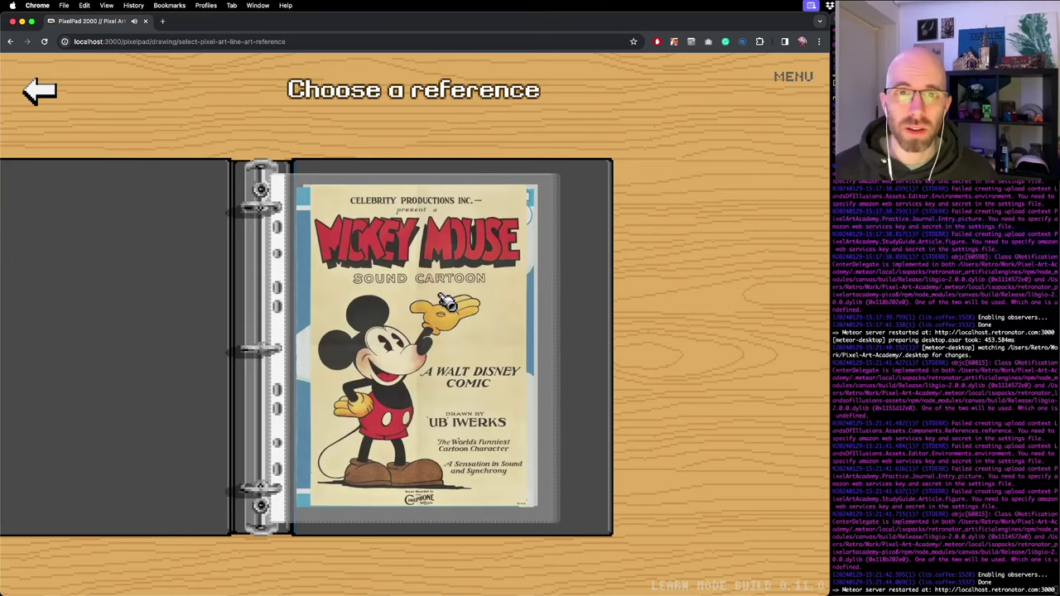
left_click(445, 299)
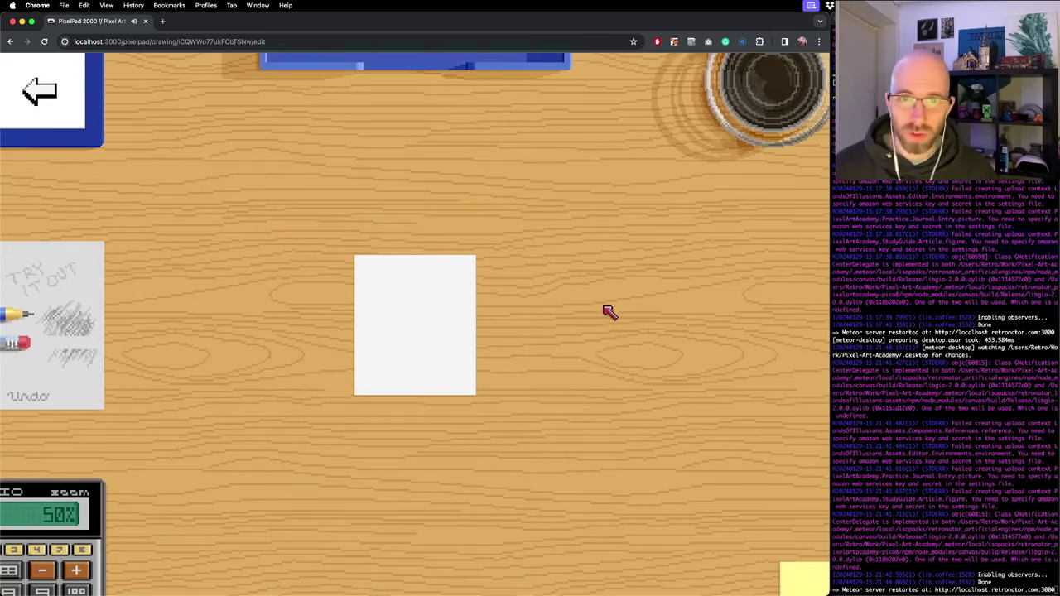
- Drag the Mickey poster from the references tray onto the desk beside the paper
scroll(593, 398, "up", 2)
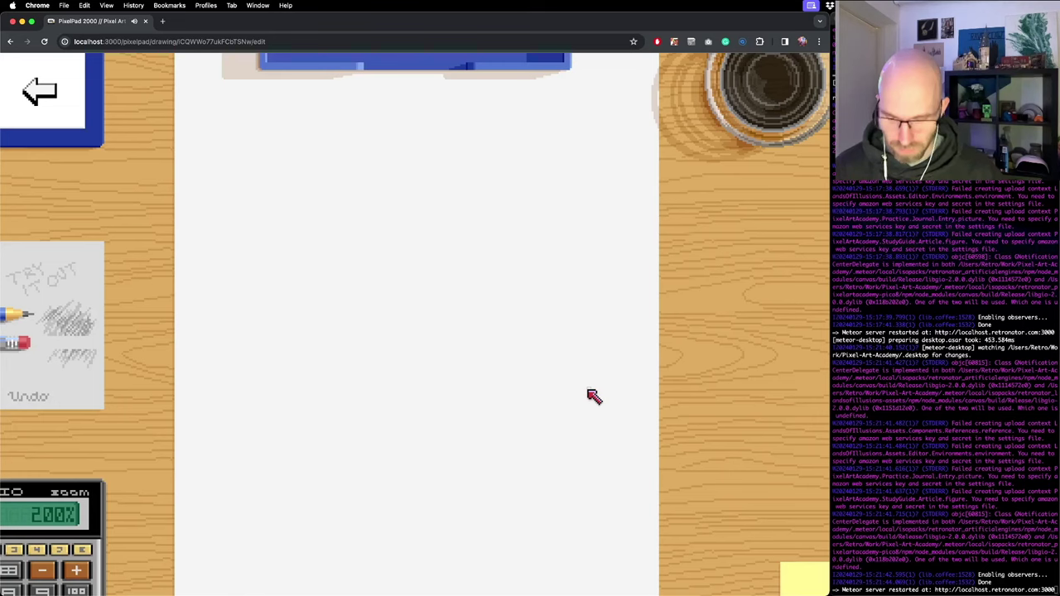
scroll(594, 396, "down", 1)
left_click(421, 64)
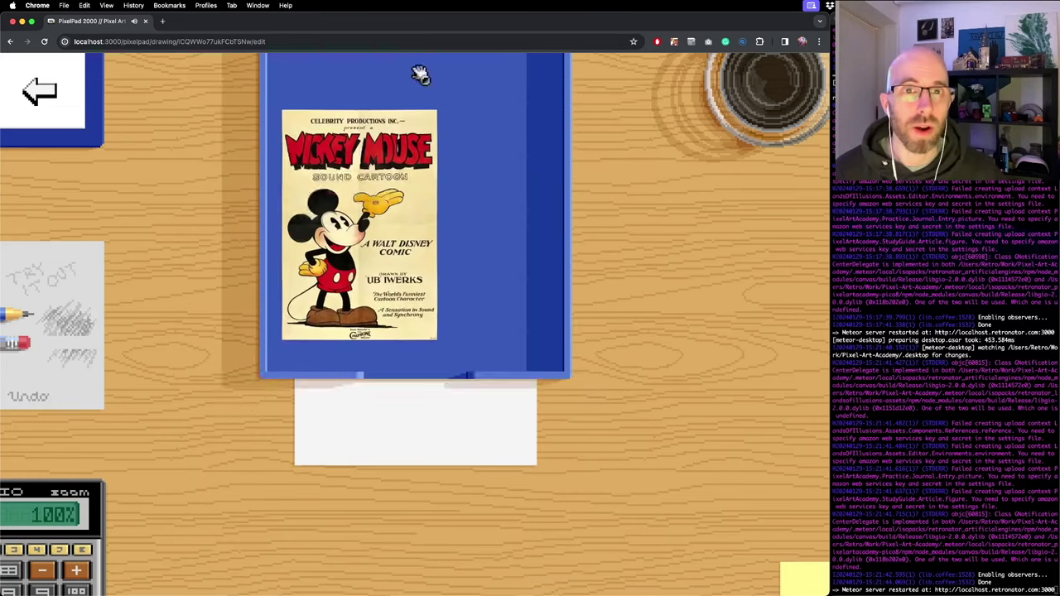
left_click_drag(383, 325, 229, 241)
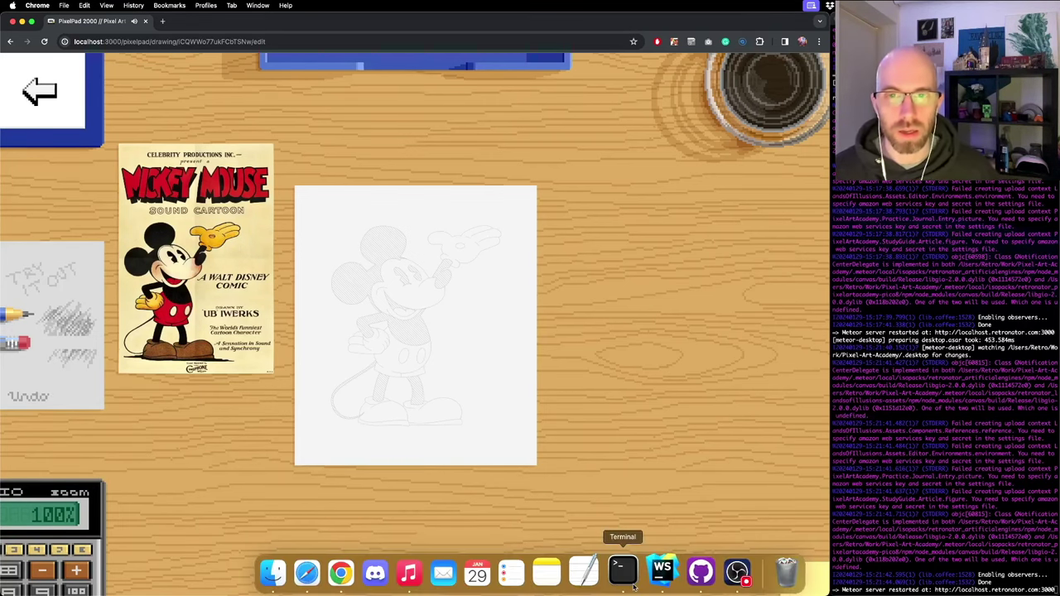
left_click(623, 570)
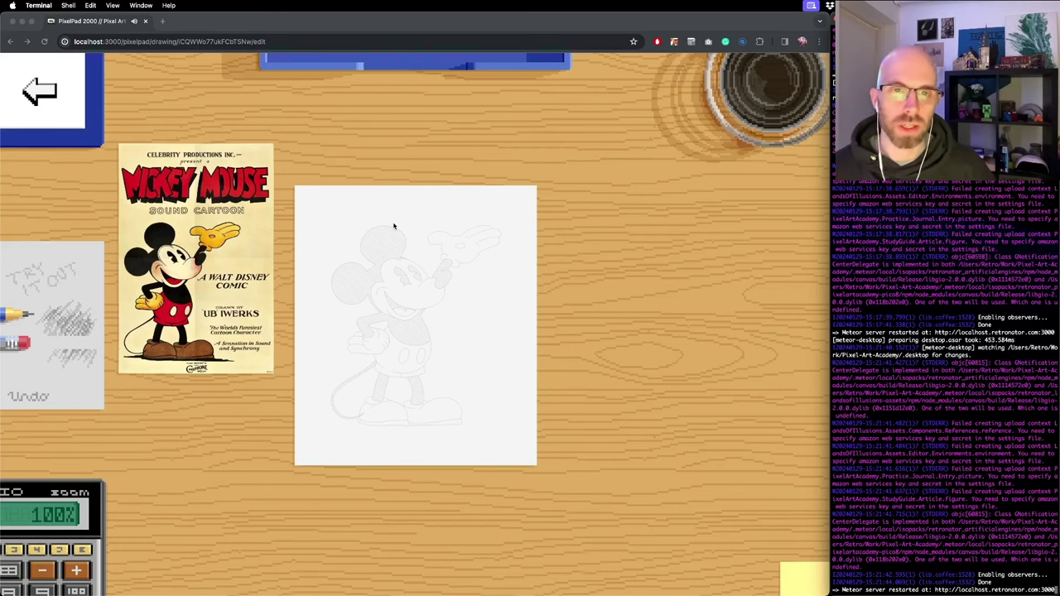
left_click(381, 247)
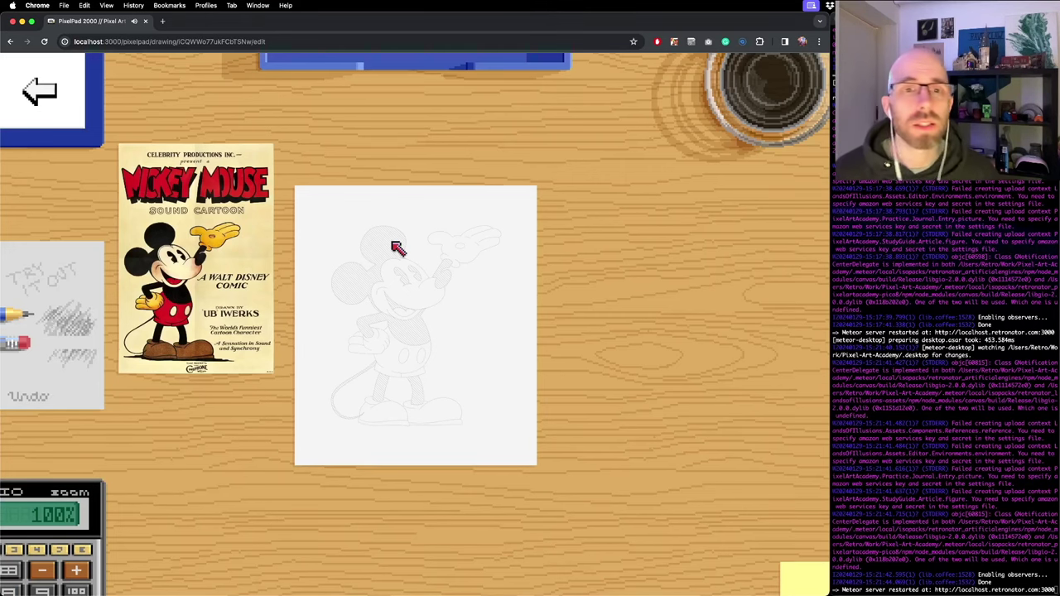
- Zoom the canvas to 400% and pan over the Mickey guide
key("equal")
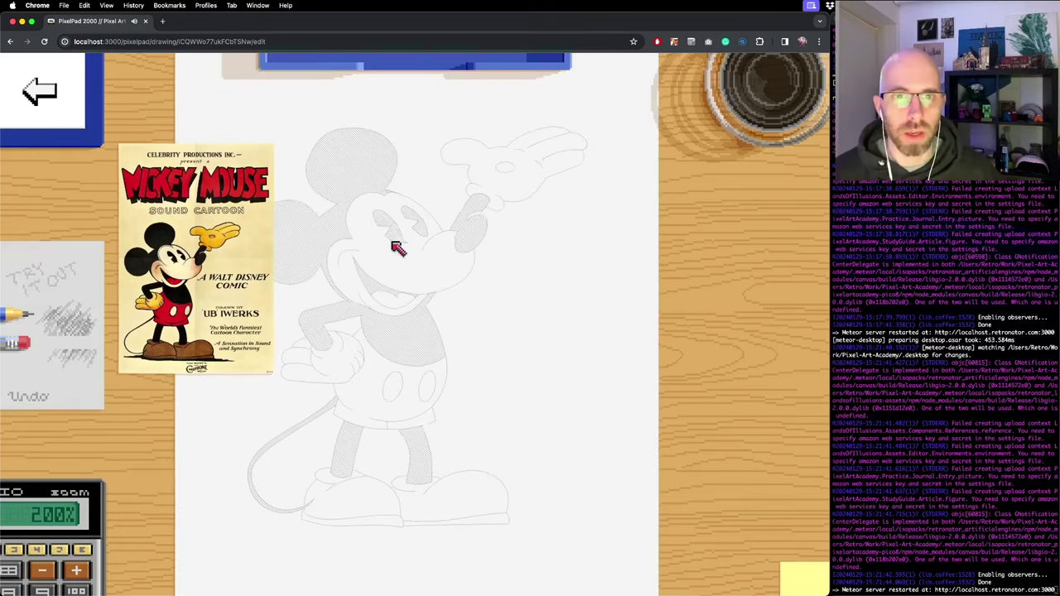
left_click_drag(380, 238, 507, 345)
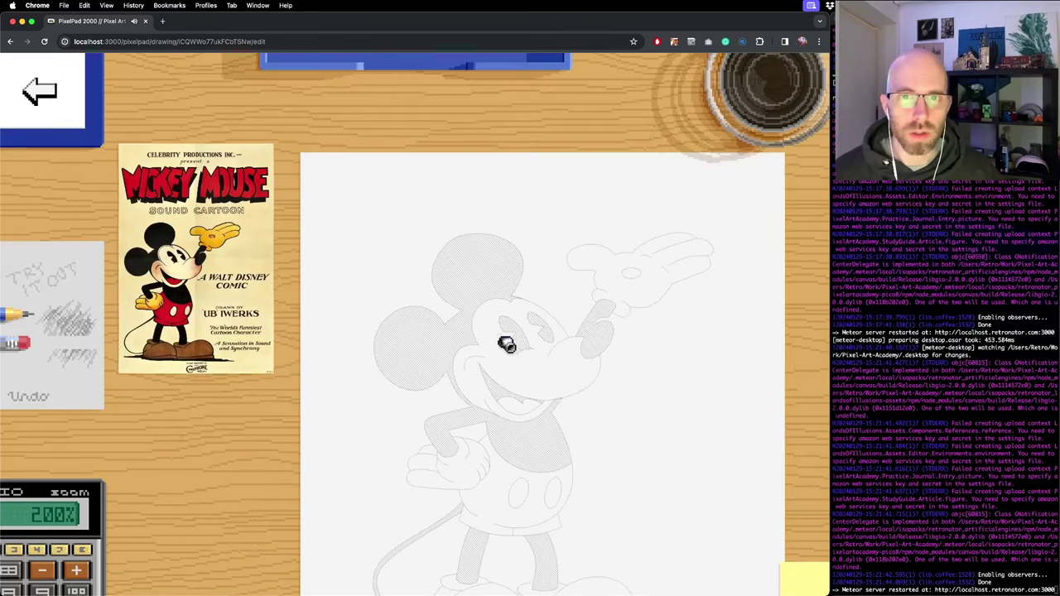
key("equal")
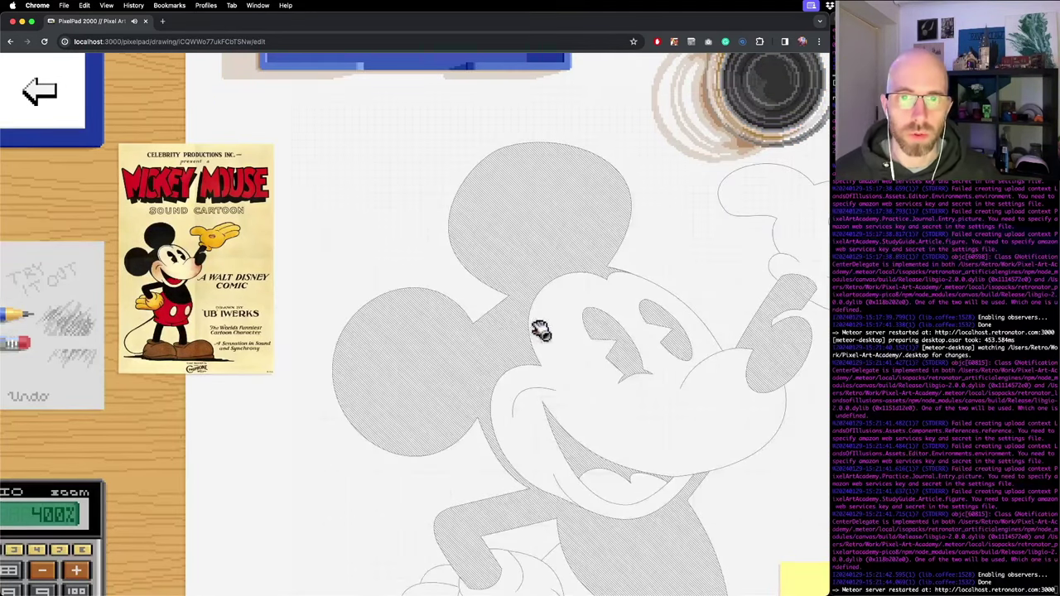
mouse_move(551, 310)
left_mouse_down()
mouse_move(472, 265)
mouse_move(506, 303)
mouse_move(537, 316)
left_mouse_up()
- With the pencil, draw the lower curve of the left button's oval outline
key("b")
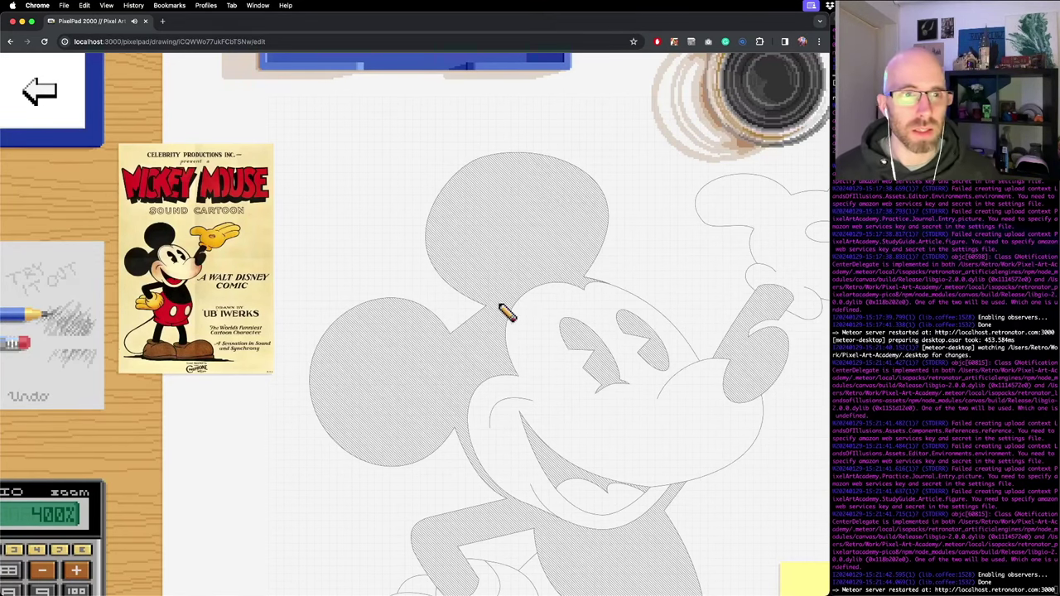
left_click_drag(602, 467, 540, 307)
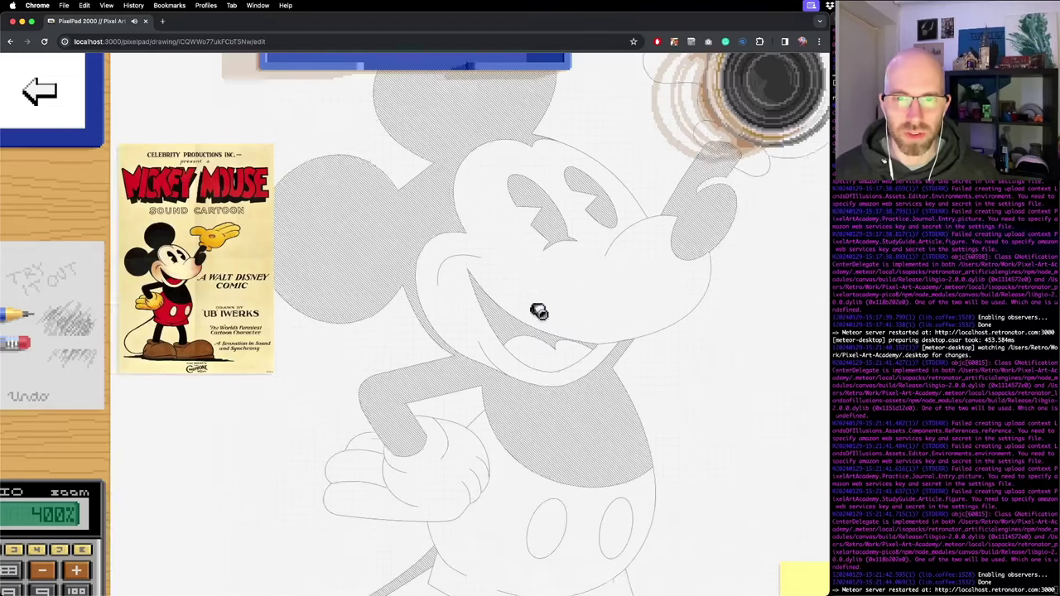
scroll(586, 307, "up", 2)
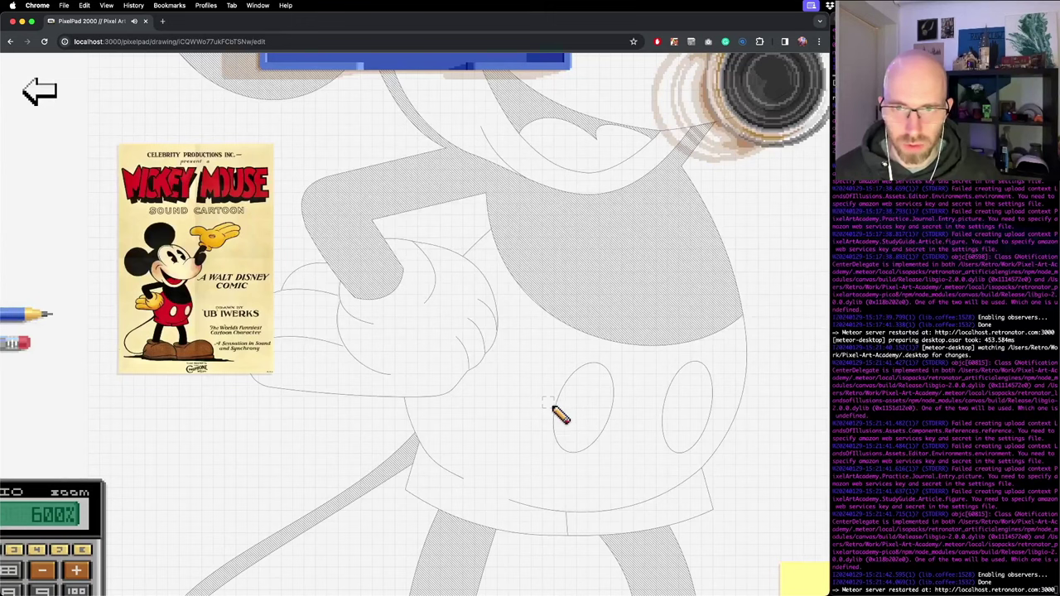
mouse_move(549, 401)
left_mouse_down()
mouse_move(563, 448)
mouse_move(587, 447)
mouse_move(615, 385)
mouse_move(595, 356)
mouse_move(563, 396)
mouse_move(590, 368)
mouse_move(613, 374)
mouse_move(619, 407)
left_mouse_up()
- Redraw the button's left side, then erase the stray left side and top-left corner pixels
key("e")
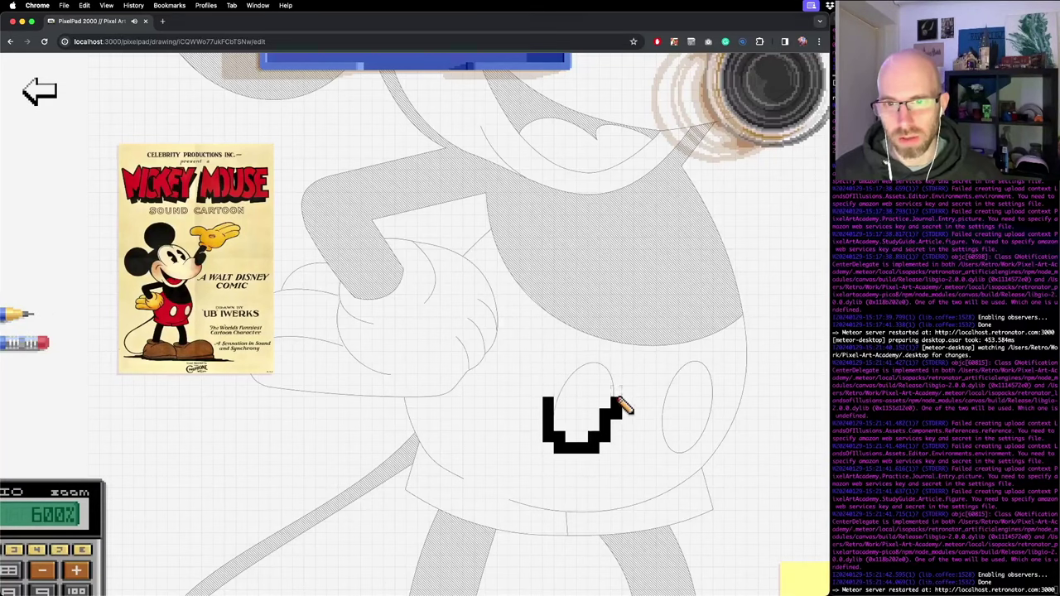
key("b")
mouse_move(556, 401)
left_mouse_down()
mouse_move(594, 372)
mouse_move(618, 379)
mouse_move(622, 402)
left_mouse_up()
key("e")
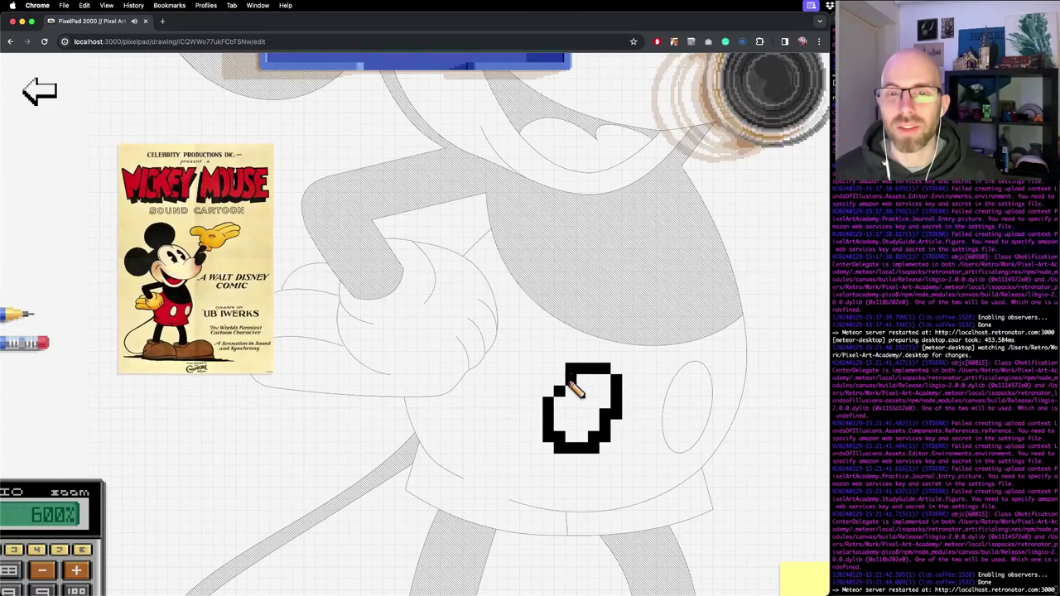
key("b")
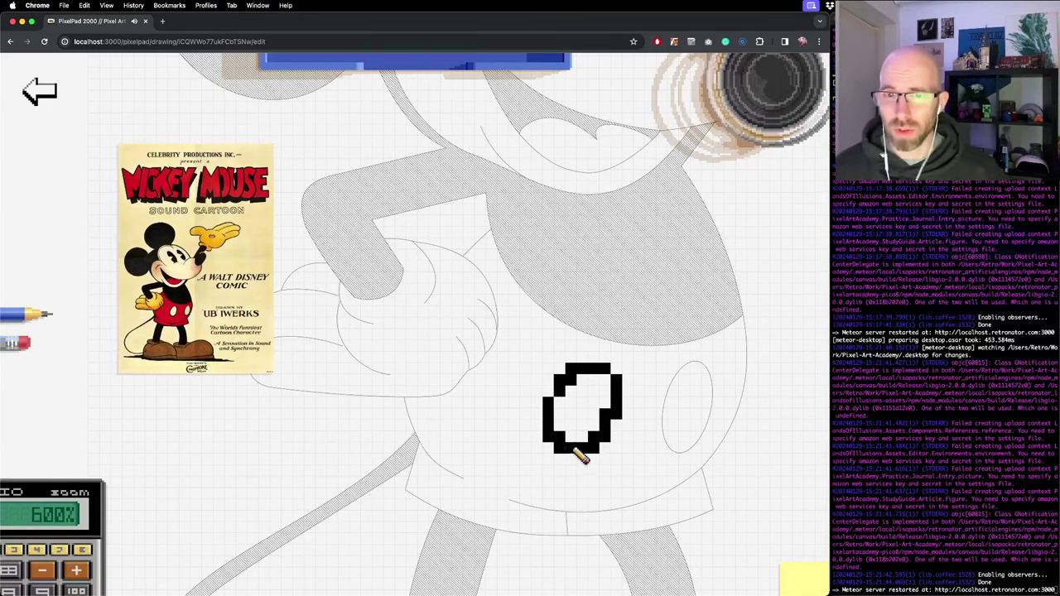
key("e")
left_click_drag(575, 379, 546, 432)
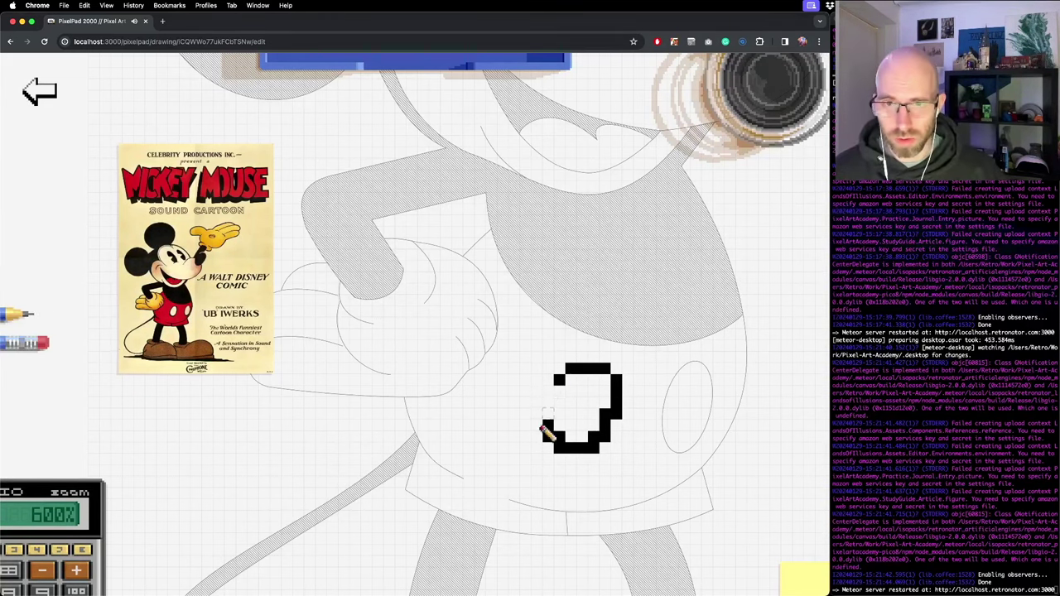
mouse_move(570, 379)
left_mouse_down()
mouse_move(554, 415)
mouse_move(587, 366)
mouse_move(550, 377)
mouse_move(548, 447)
left_mouse_up()
- Touch up the oval's top-left, undo the last erasure, and bring up the evaluation sheet
key("b")
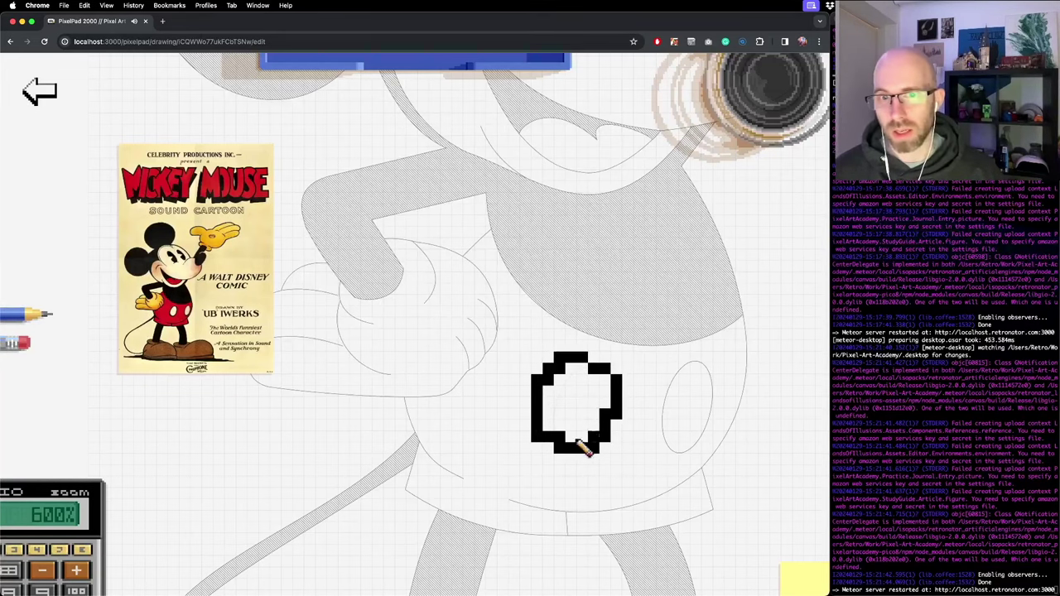
key("e")
mouse_move(588, 367)
left_mouse_down()
mouse_move(568, 360)
mouse_move(544, 407)
mouse_move(548, 446)
mouse_move(585, 365)
mouse_move(568, 372)
mouse_move(580, 366)
left_mouse_up()
key("b")
key("e")
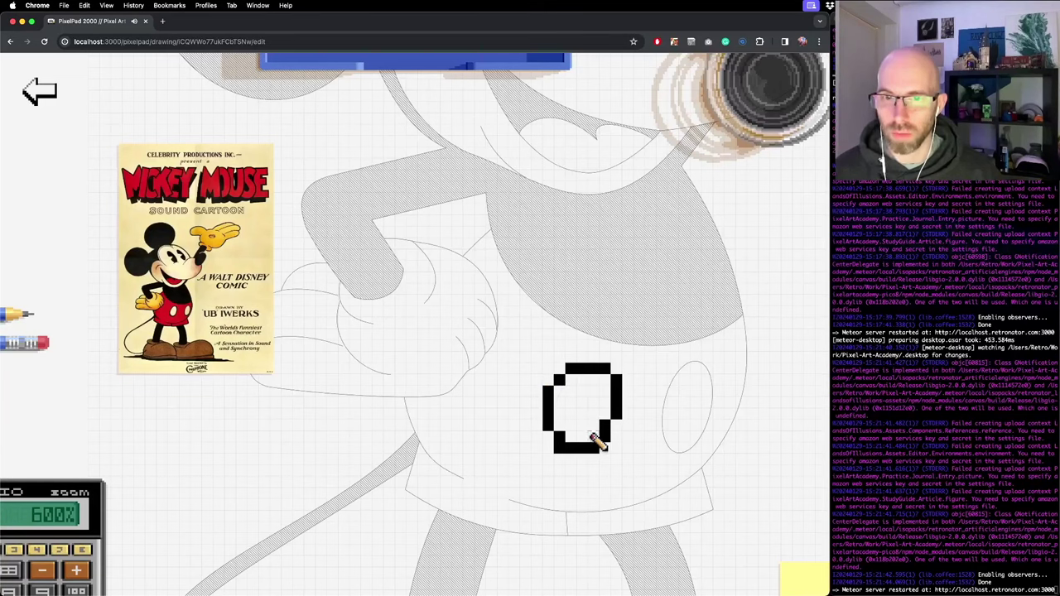
key("super+z")
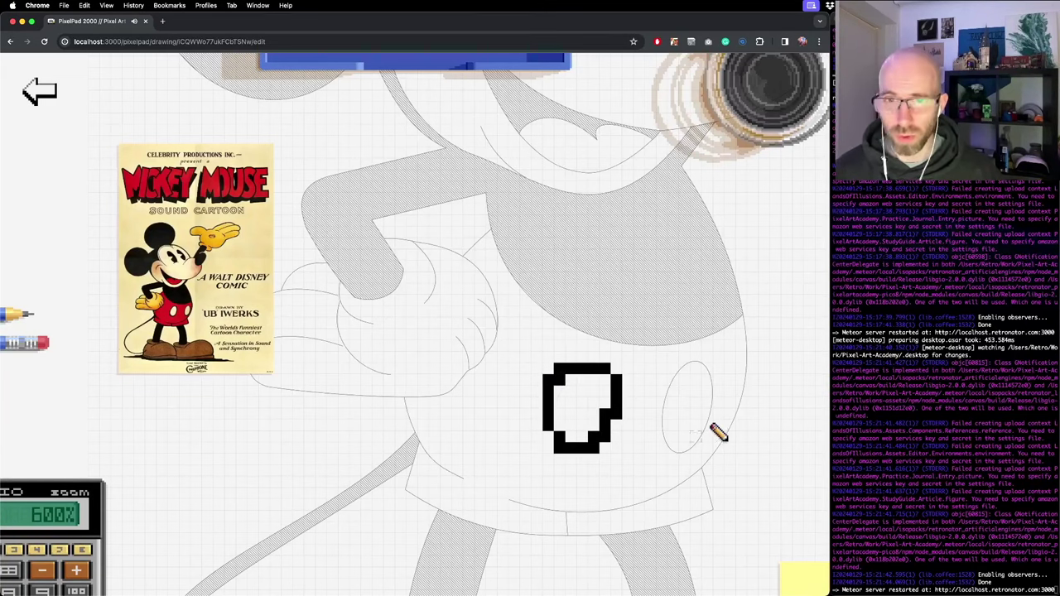
left_click(802, 578)
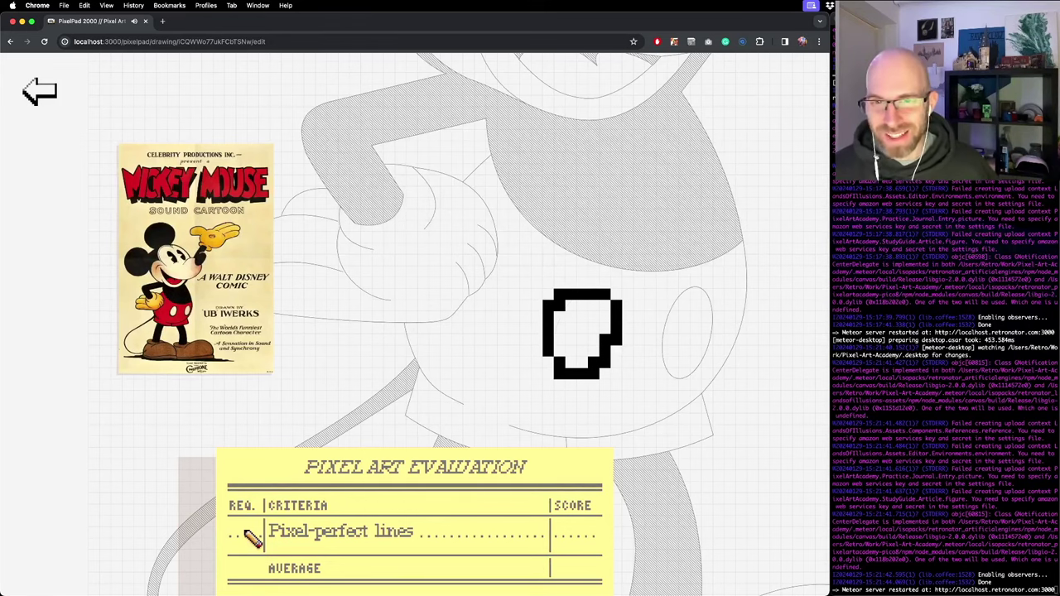
- Enable the Pixel-perfect lines criterion, then reopen the evaluation to view its score details
left_click(247, 535)
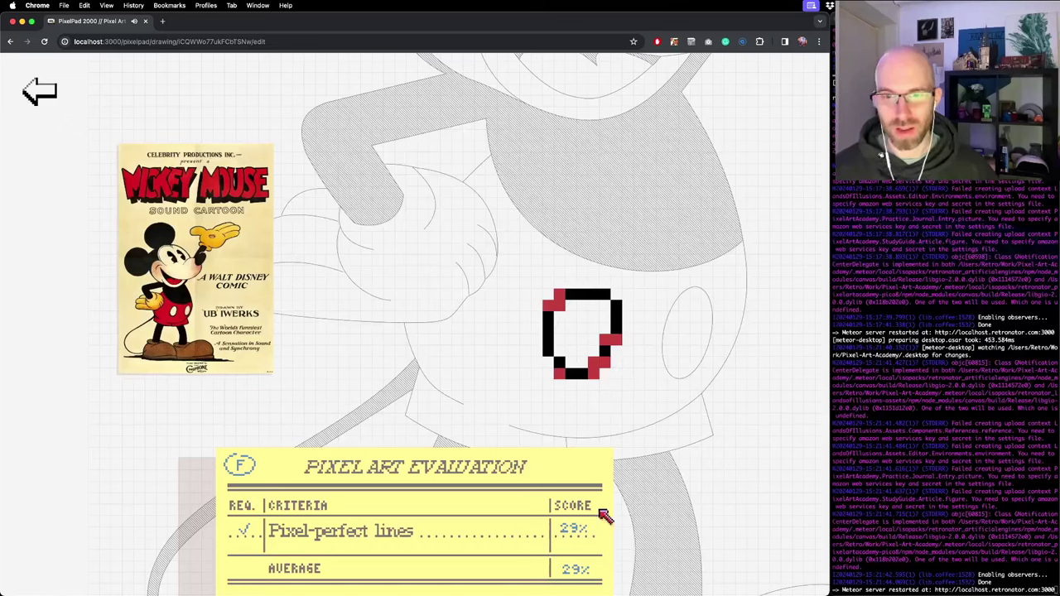
left_click(578, 536)
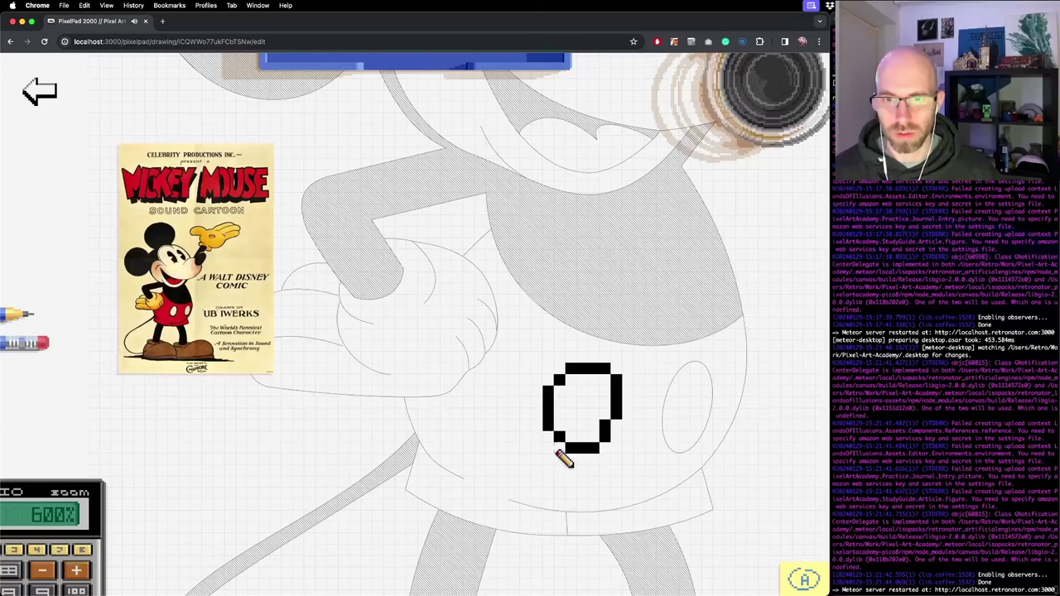
left_click(805, 580)
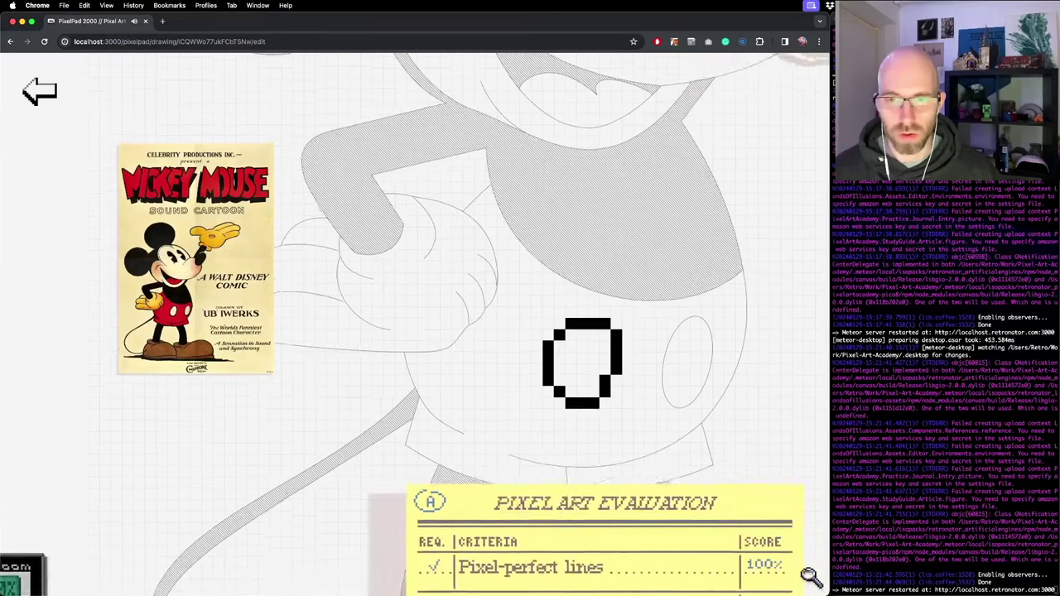
left_click(386, 534)
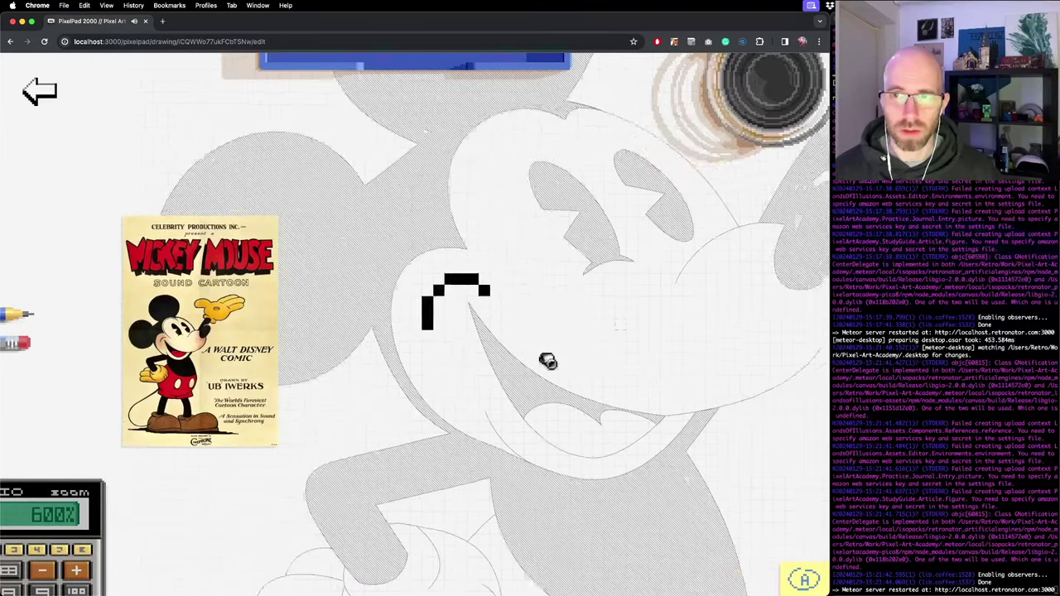
- Outline Mickey's nose with pencil lines along its top, tip, lower and right edges
left_click(539, 334)
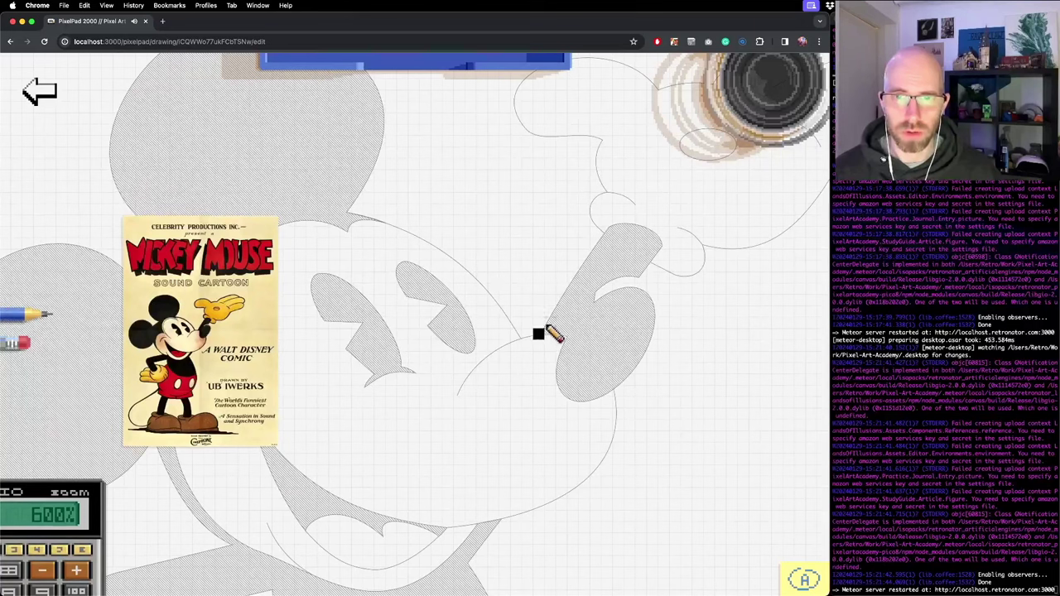
left_click(608, 234, "shift")
left_click(645, 222, "shift")
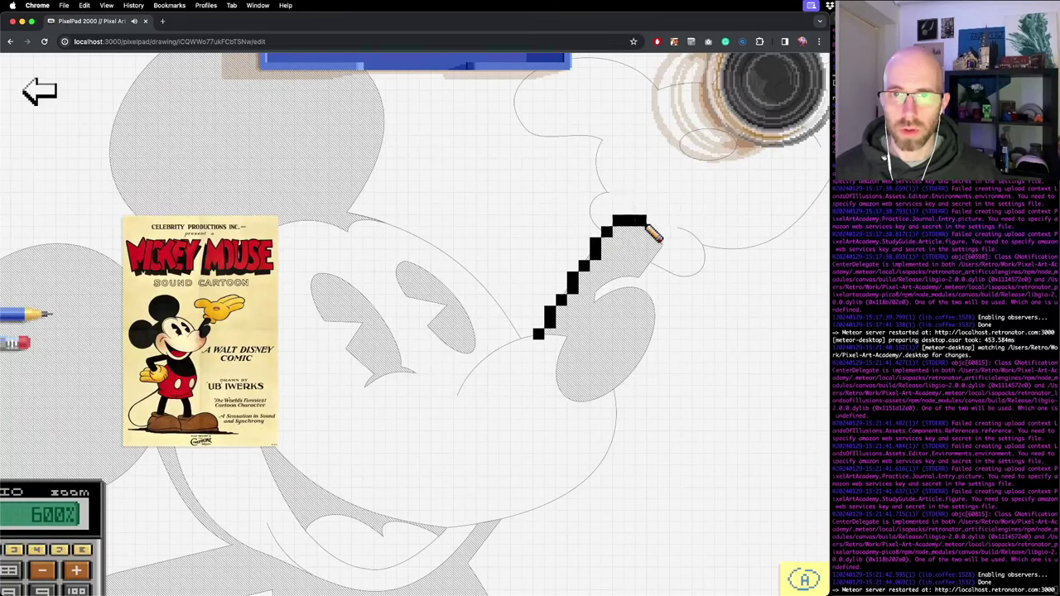
mouse_move(670, 253)
left_mouse_down()
mouse_move(641, 280)
mouse_move(603, 277)
mouse_move(591, 303)
left_mouse_up()
mouse_move(590, 302)
left_mouse_down()
mouse_move(641, 303)
mouse_move(616, 289)
mouse_move(642, 280)
mouse_move(612, 281)
mouse_move(630, 280)
left_mouse_up()
key("e")
key("b")
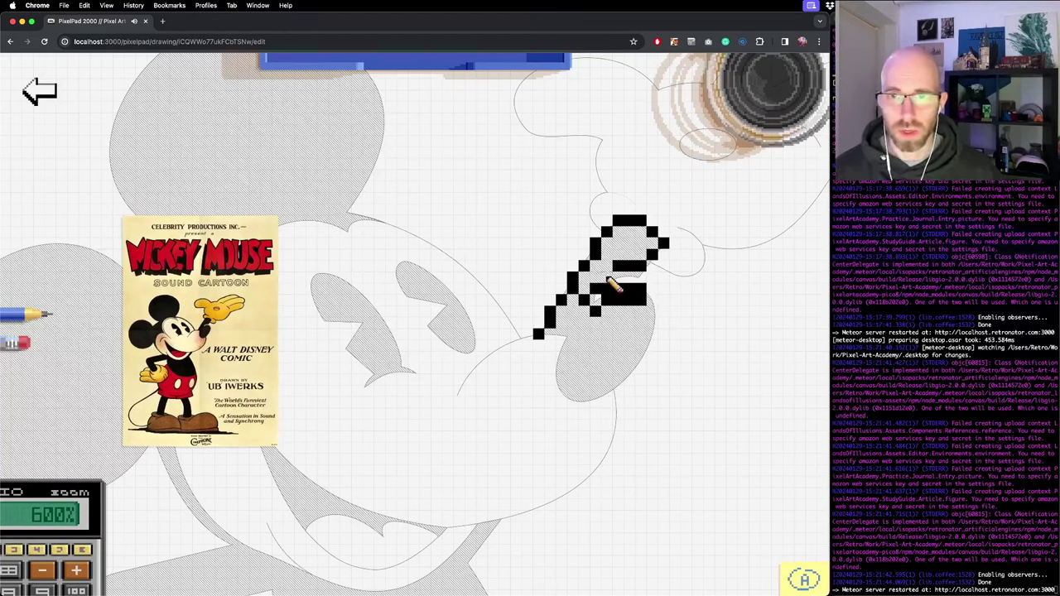
key("e")
key("b")
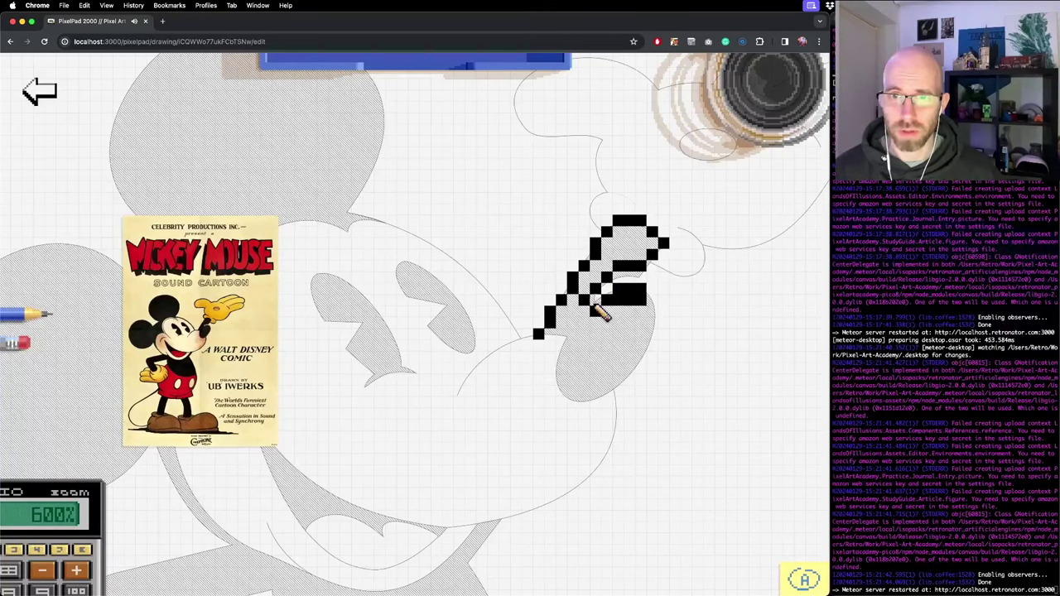
mouse_move(644, 301)
left_mouse_down()
mouse_move(639, 373)
mouse_move(593, 403)
mouse_move(565, 396)
mouse_move(558, 380)
mouse_move(568, 346)
mouse_move(595, 339)
mouse_move(549, 337)
left_mouse_up()
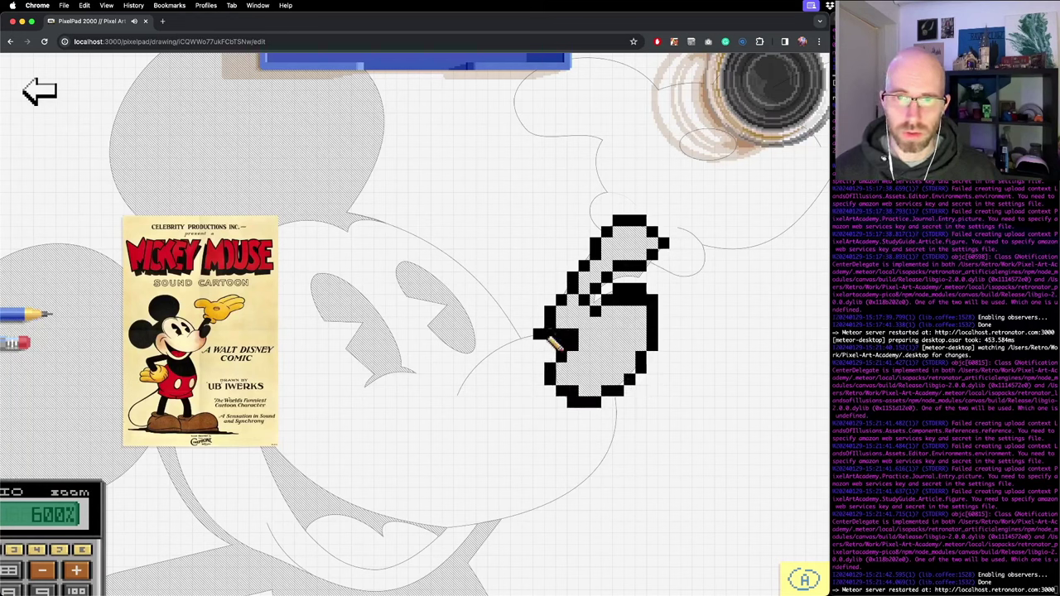
- Fill the nose solid black with the paint bucket and draw the snout line leftward
key("g")
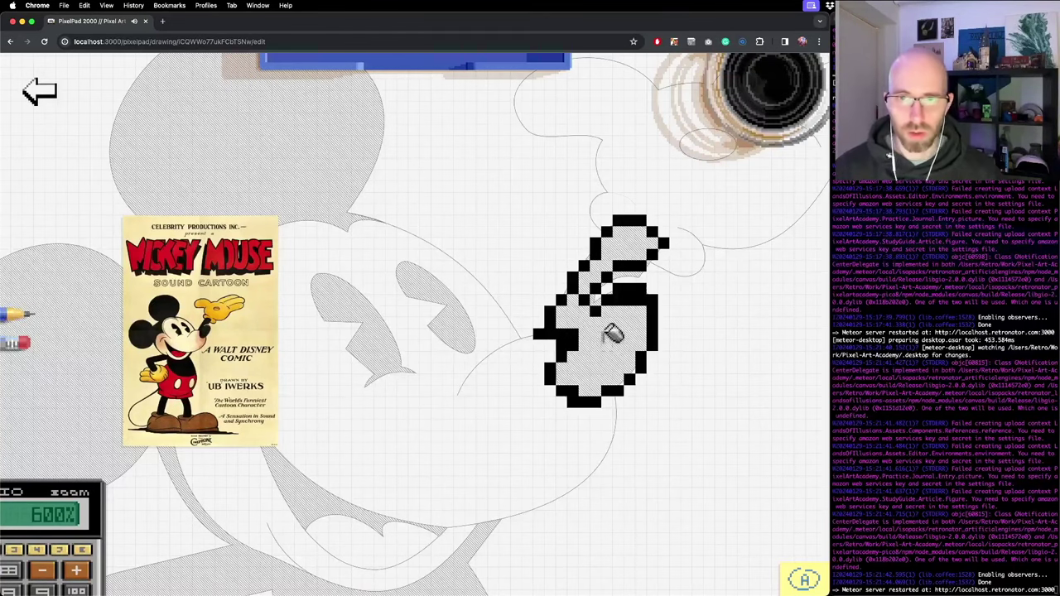
left_click(610, 331)
left_click(629, 239)
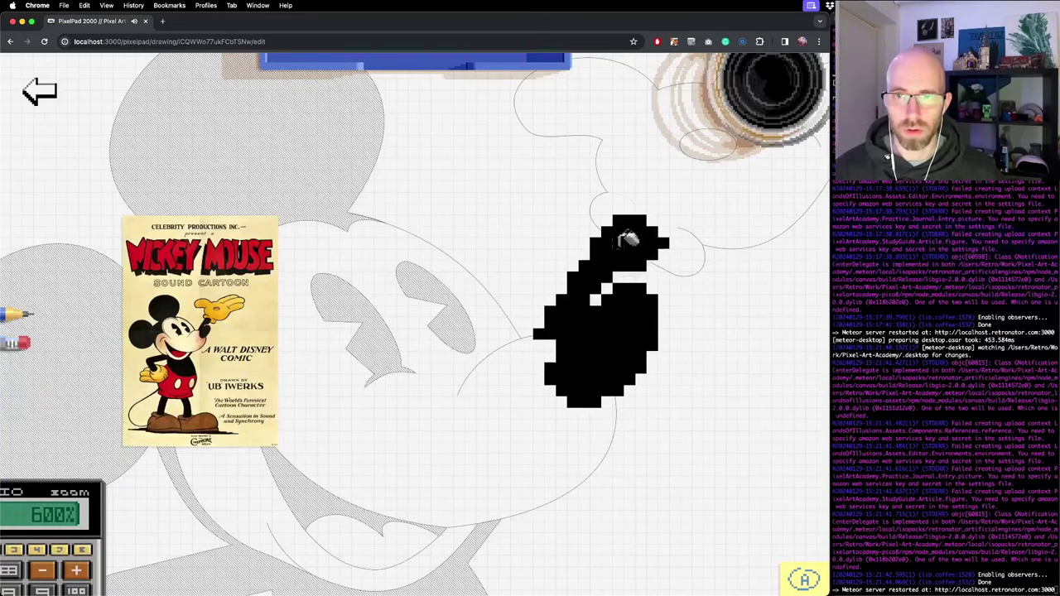
key("b")
mouse_move(522, 335)
left_mouse_down()
mouse_move(480, 360)
mouse_move(458, 394)
left_mouse_up()
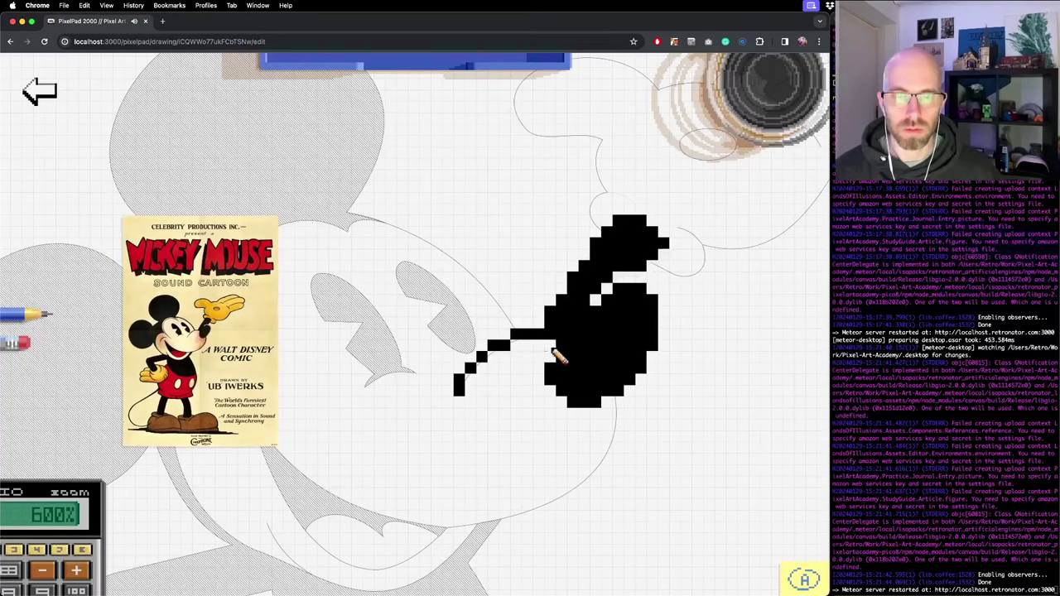
scroll(615, 303, "left", 5)
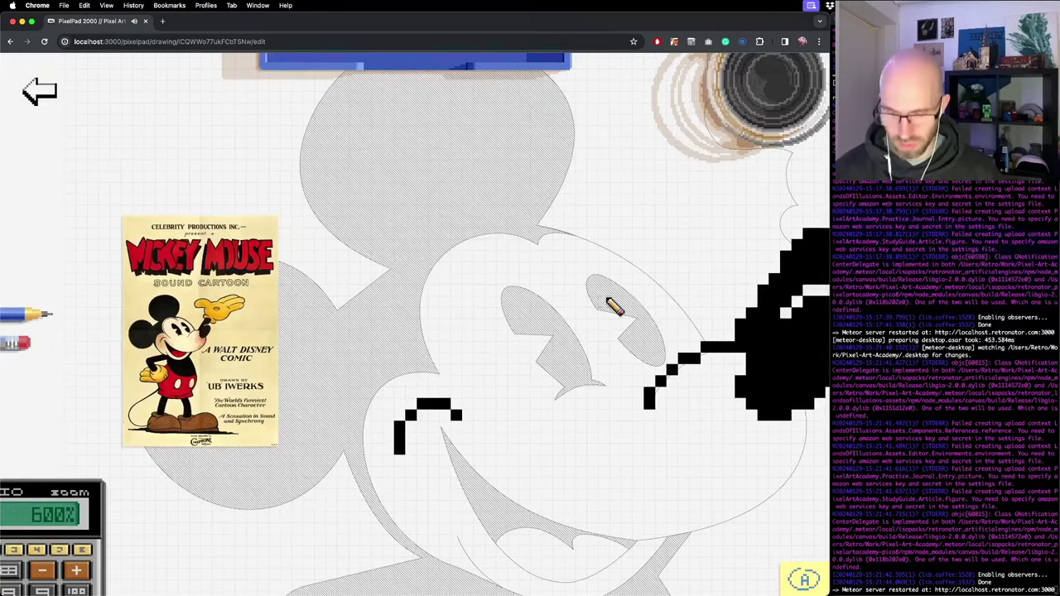
scroll(615, 306, "down", 2)
scroll(615, 306, "down", 2)
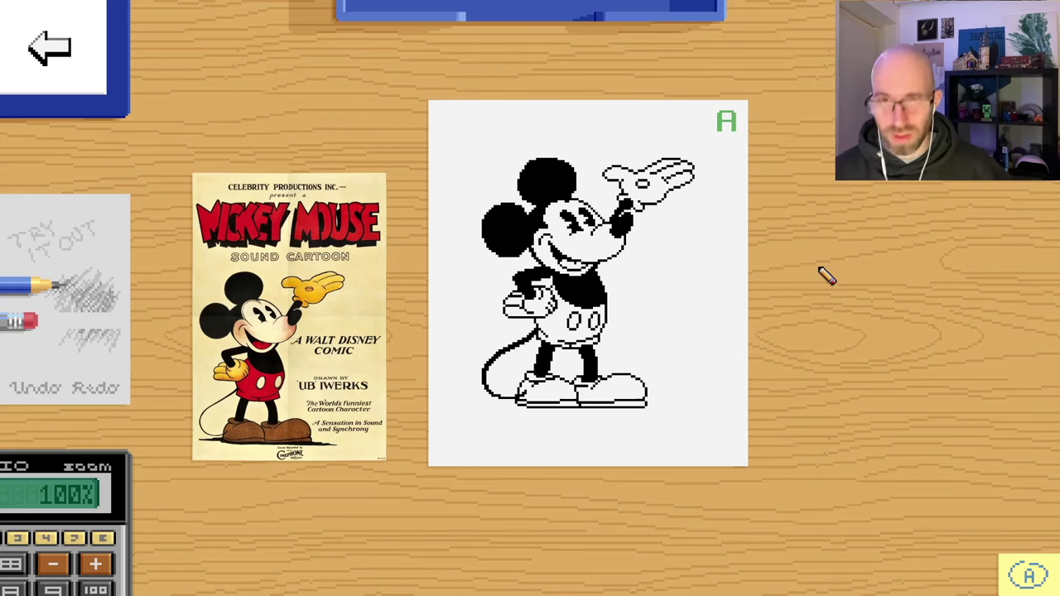
- Review the whole Mickey drawing, then leave it for the Draw Line Art challenge entry
scroll(827, 277, "up", 1)
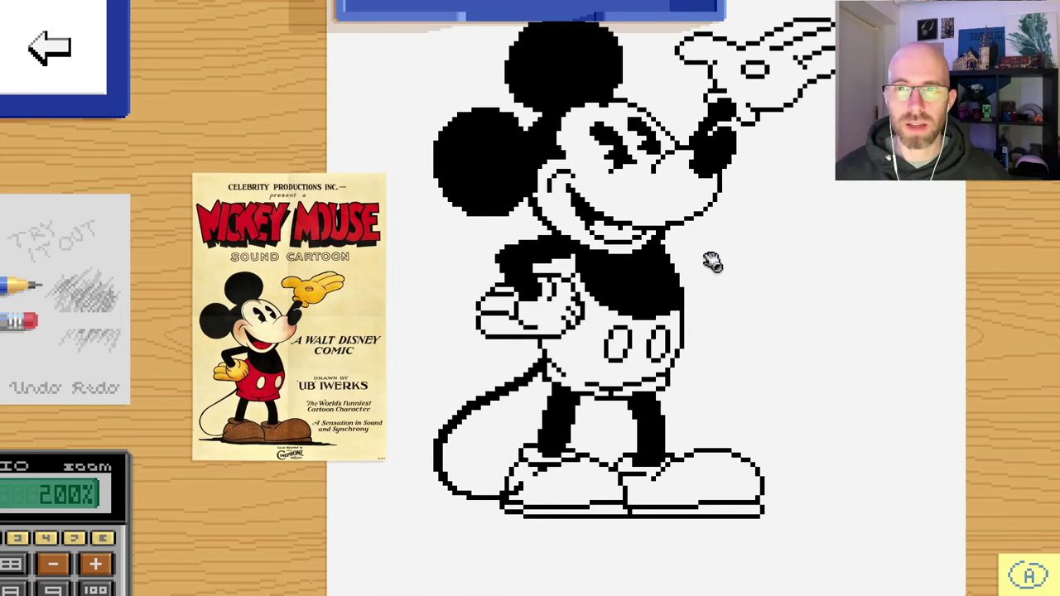
scroll(654, 315, "down", 1)
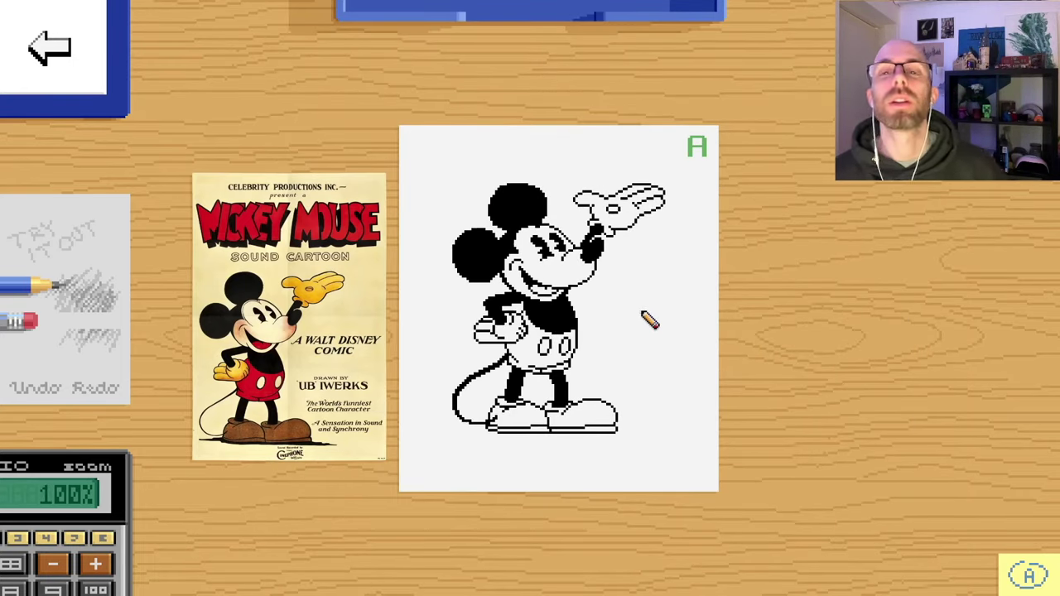
left_click(52, 58)
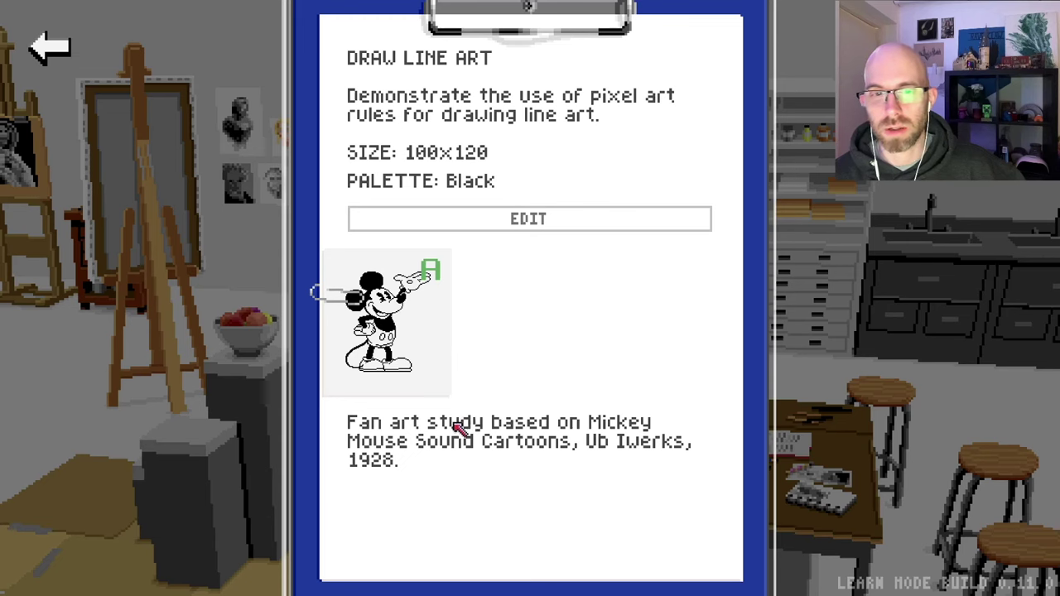
left_click(421, 232)
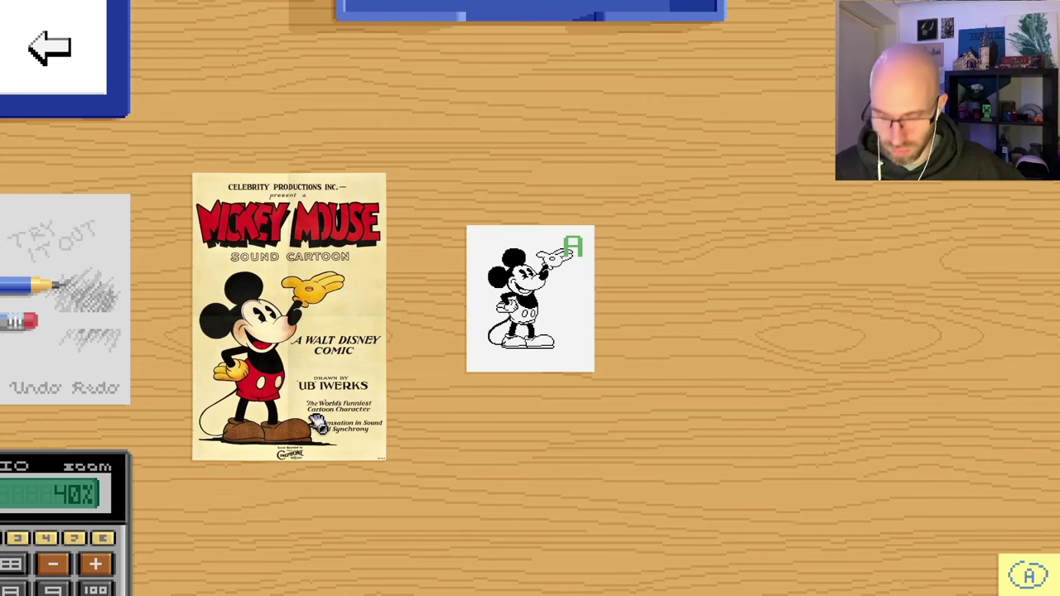
- Zoom the A-graded Mickey drawing from 40% up to 100%
scroll(319, 422, "up", 2)
scroll(319, 423, "down", 1)
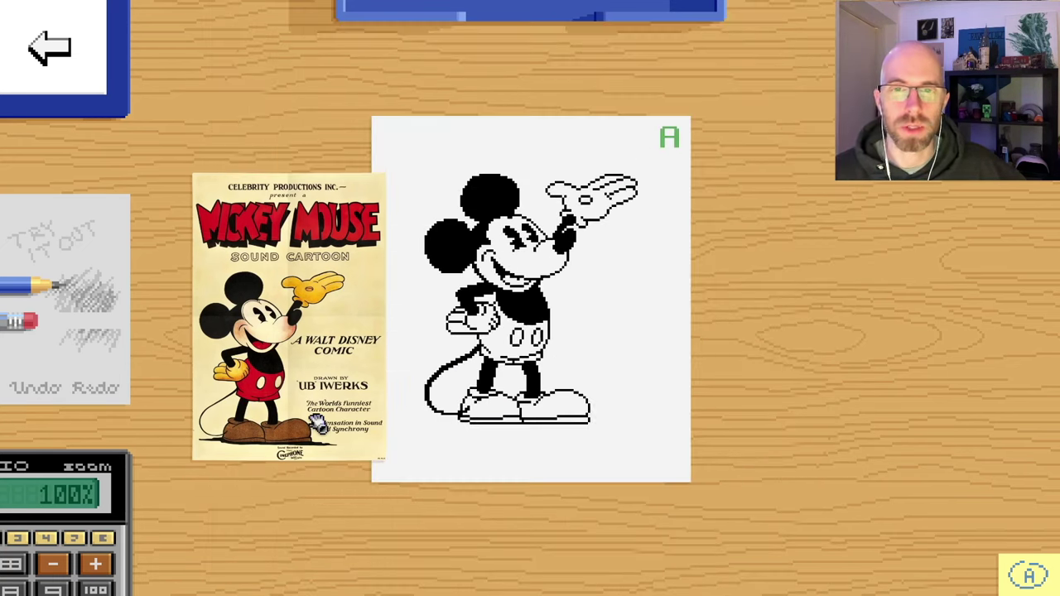